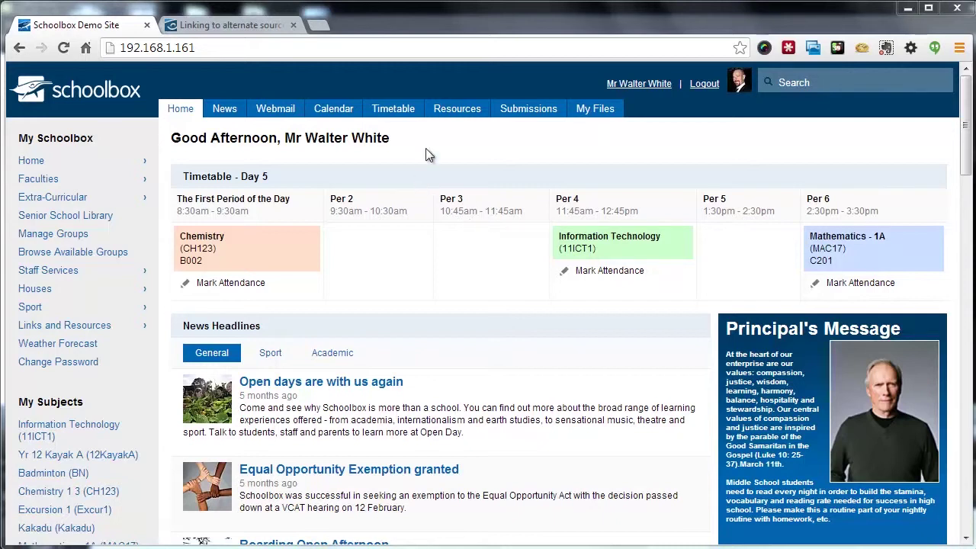
# Open the school resources and select the Year 12 folder inside Faculties > Mathamatics, expanding it to reveal its unit folders
pyautogui.click(455, 114)
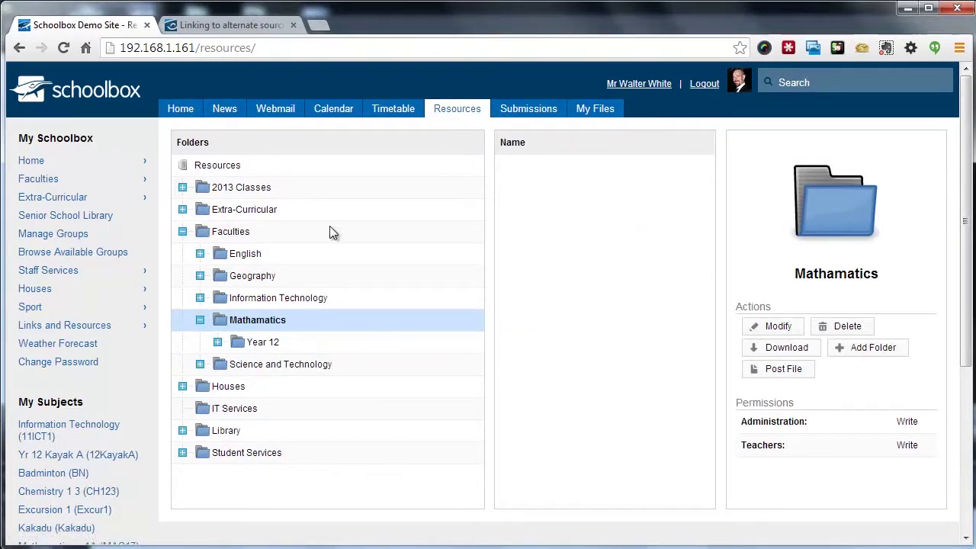
pyautogui.click(264, 229)
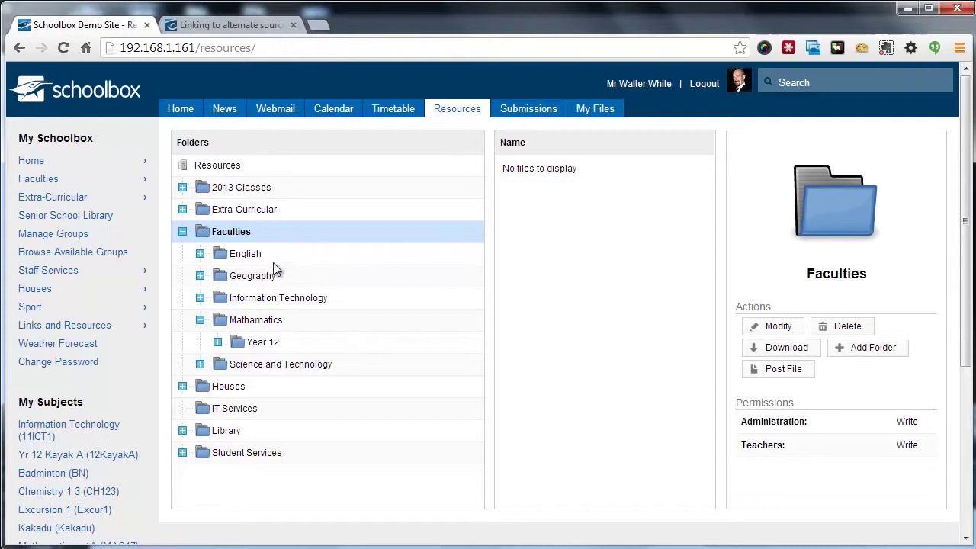
pyautogui.click(263, 321)
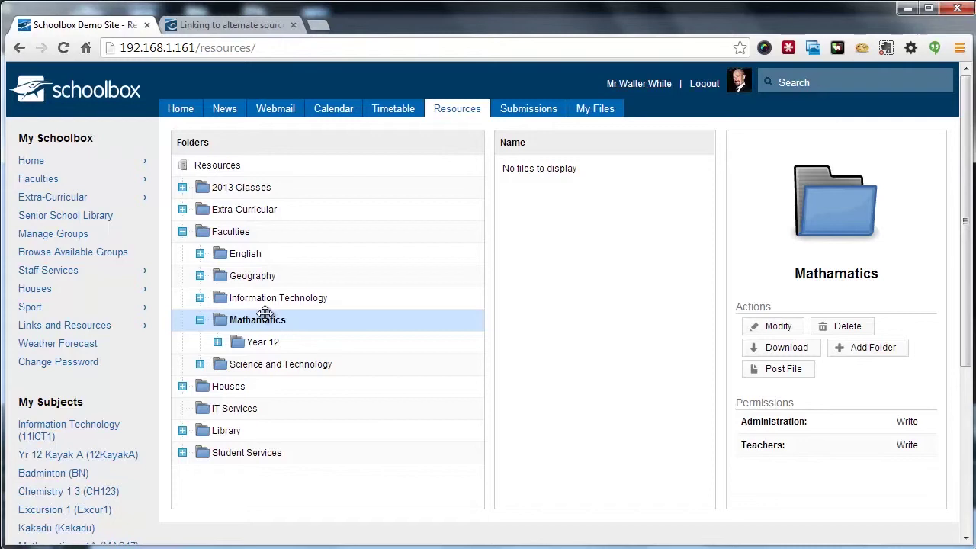
pyautogui.click(236, 232)
pyautogui.click(252, 321)
pyautogui.click(217, 342)
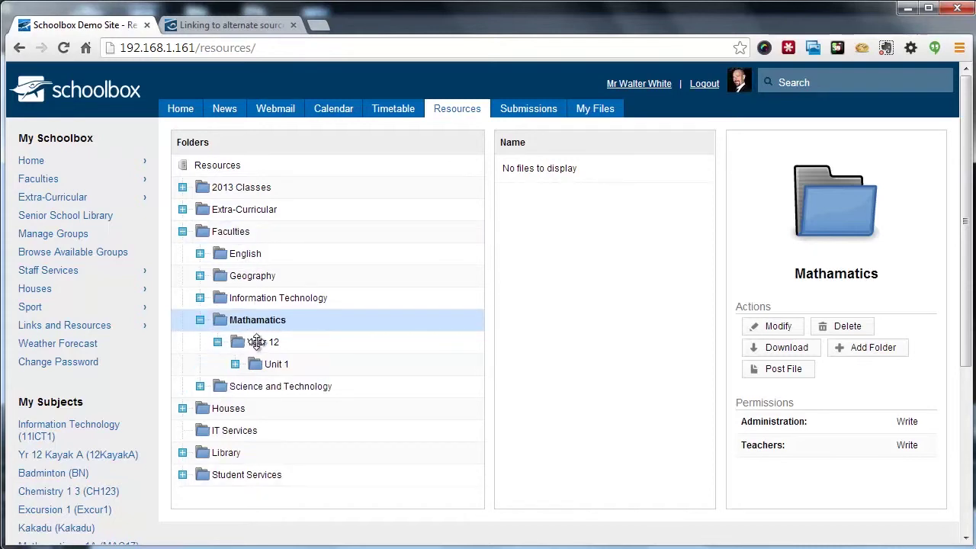
pyautogui.click(257, 341)
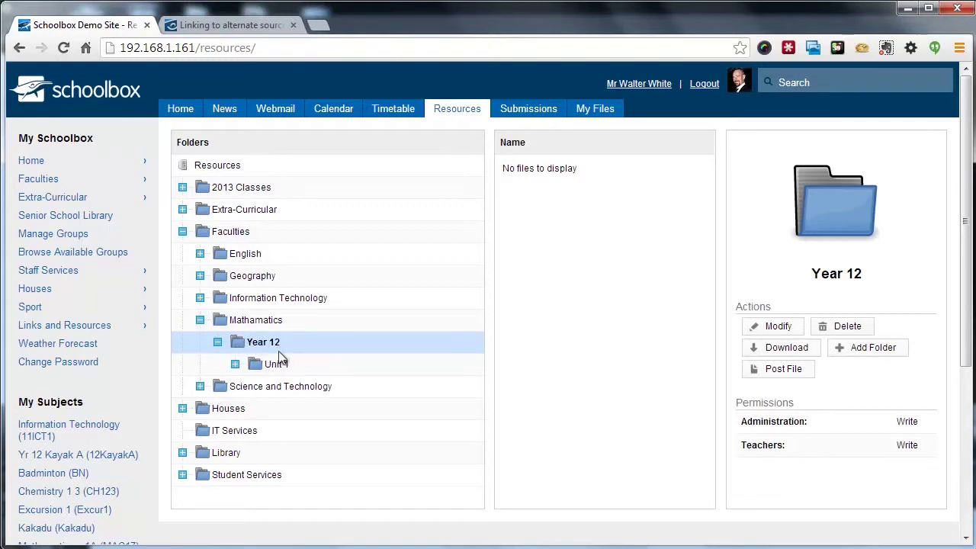
pyautogui.click(259, 364)
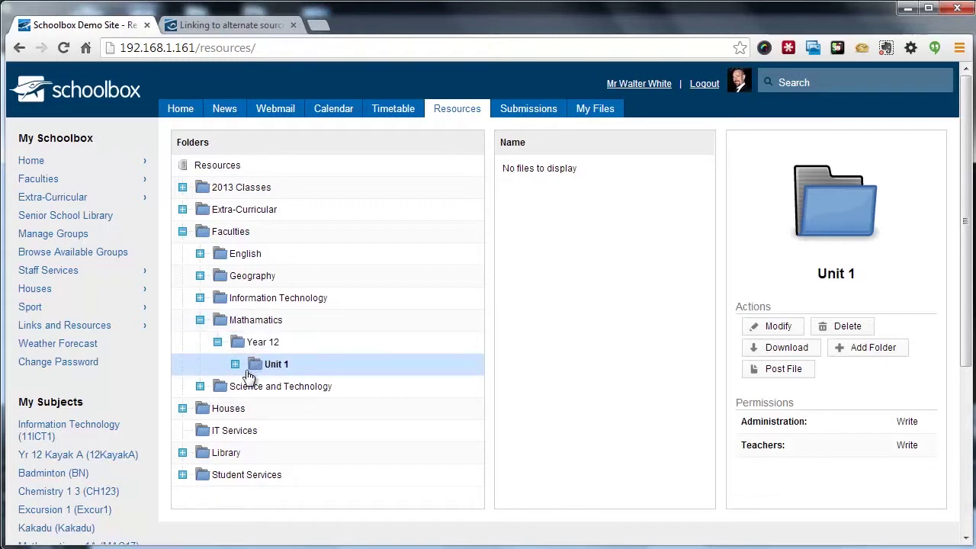
pyautogui.click(276, 343)
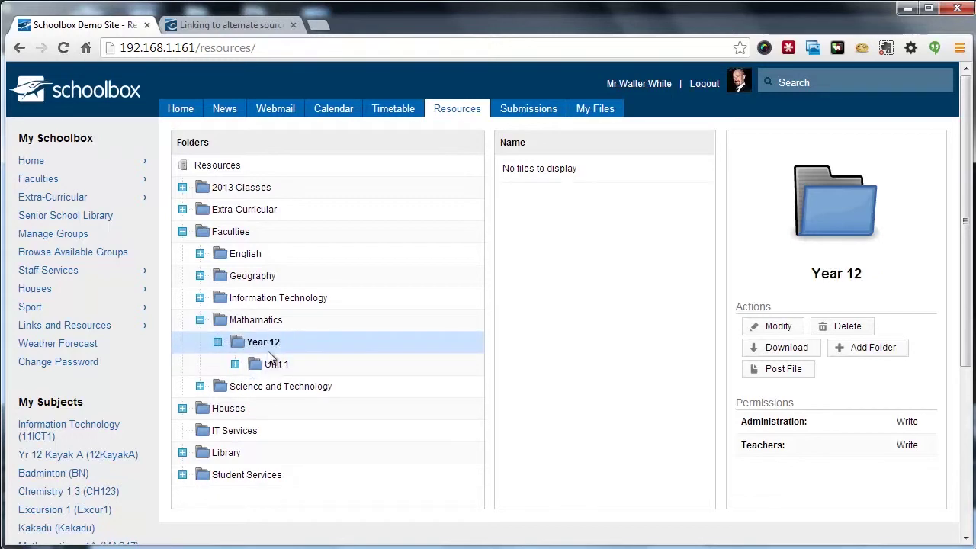
# Add a folder named "Unit 2" inside Year 12, without a homepage and with Read permission for Senior Students
pyautogui.click(856, 352)
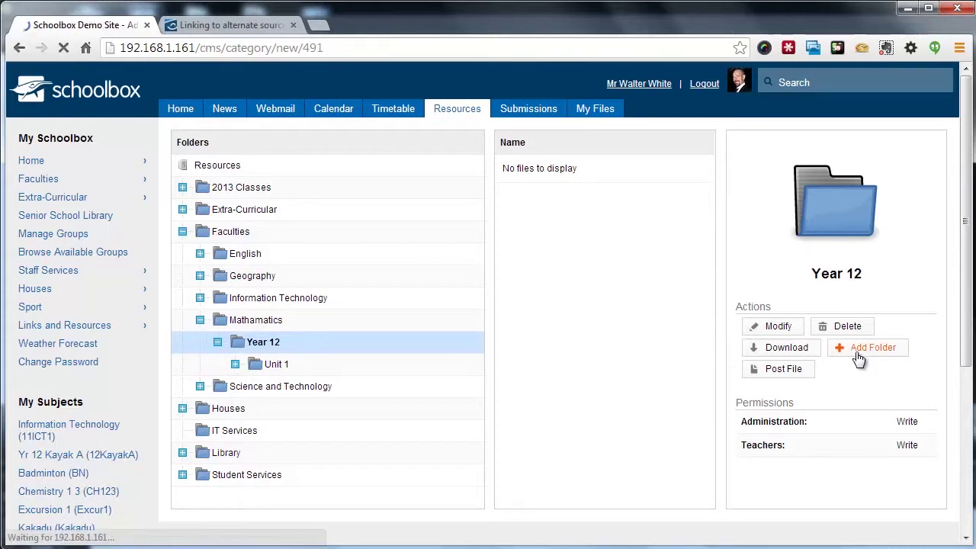
pyautogui.click(481, 180)
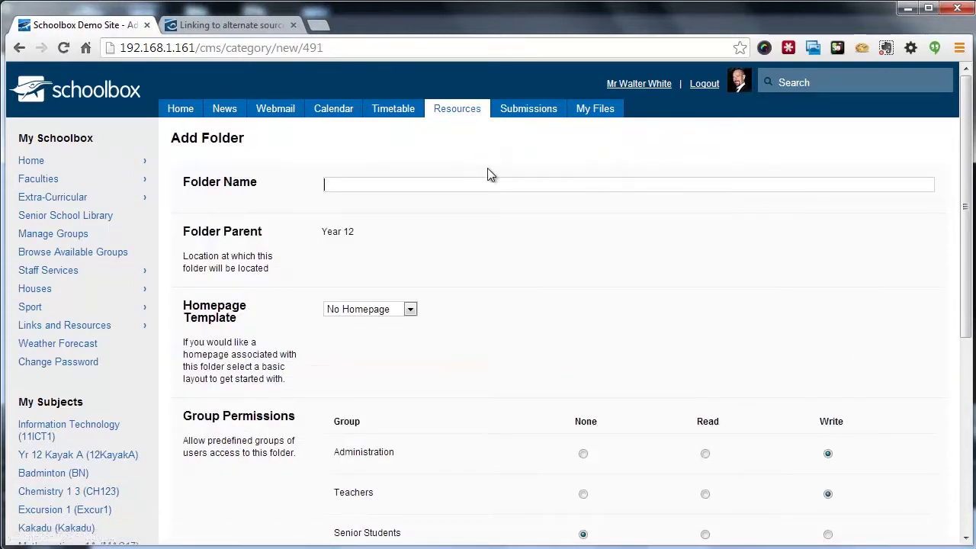
pyautogui.write('Unit 2')
pyautogui.scroll(-1, 494, 198)
pyautogui.scroll(-1, 411, 229)
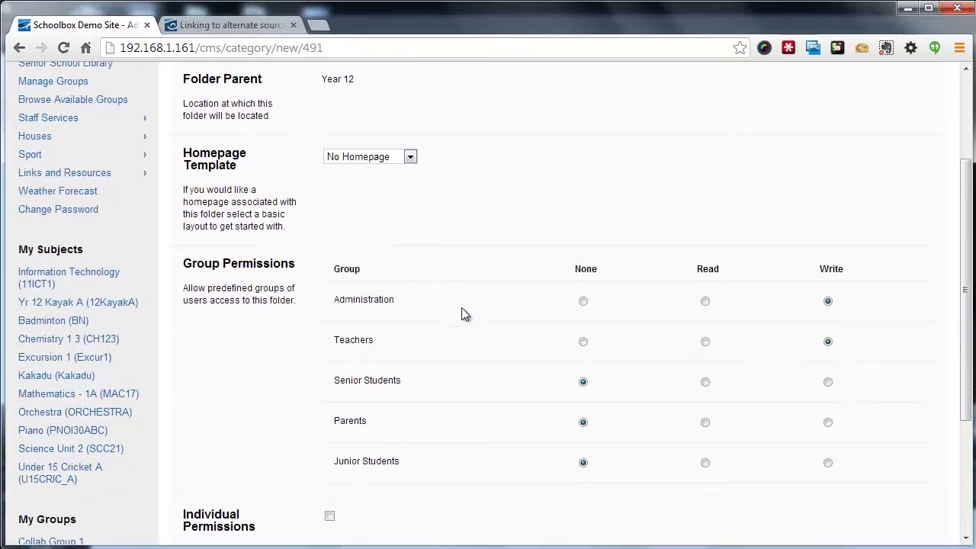
pyautogui.click(705, 383)
pyautogui.scroll(-3, 703, 385)
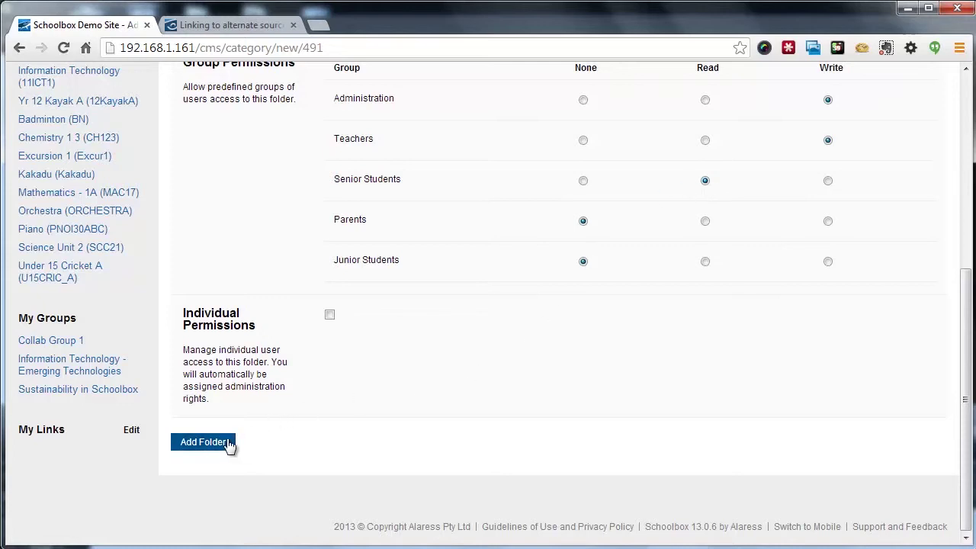
pyautogui.click(203, 442)
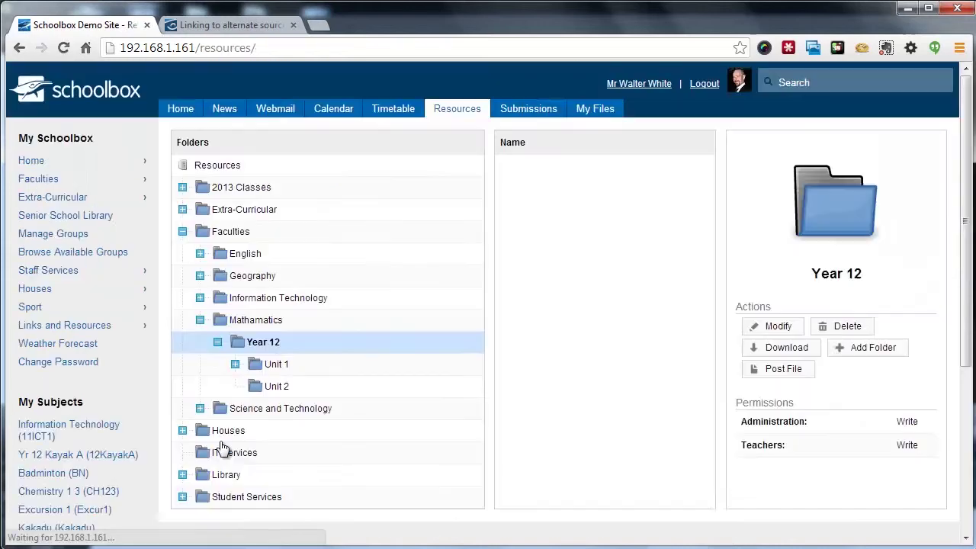
# Start a new folder inside Unit 2 named "Area of study 1" with the Faculty homepage template
pyautogui.click(279, 384)
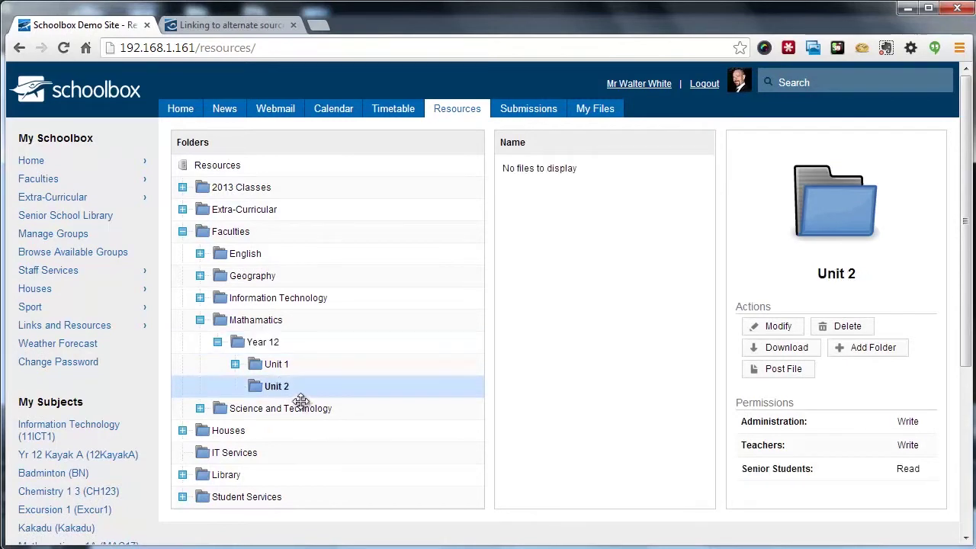
pyautogui.click(877, 350)
pyautogui.click(479, 181)
pyautogui.write('Area of study 1')
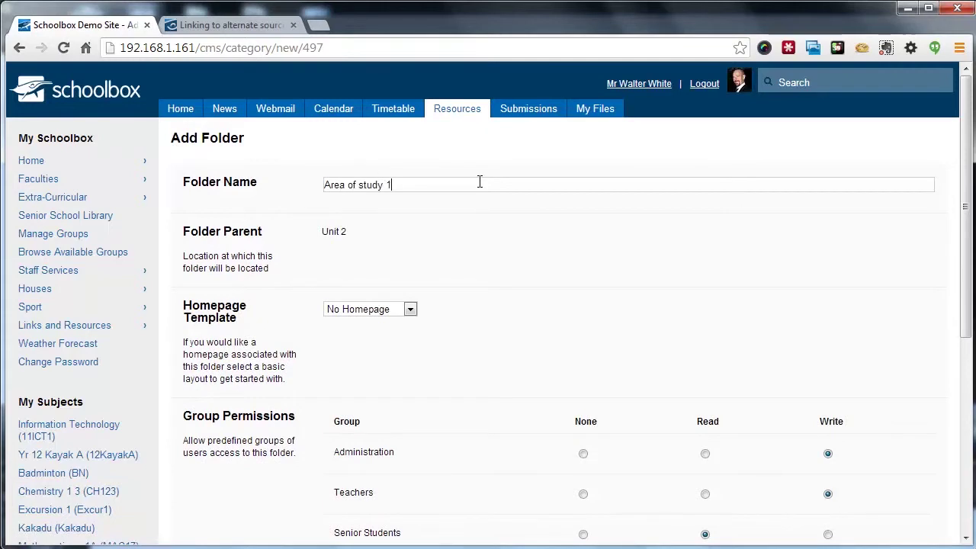
pyautogui.click(383, 315)
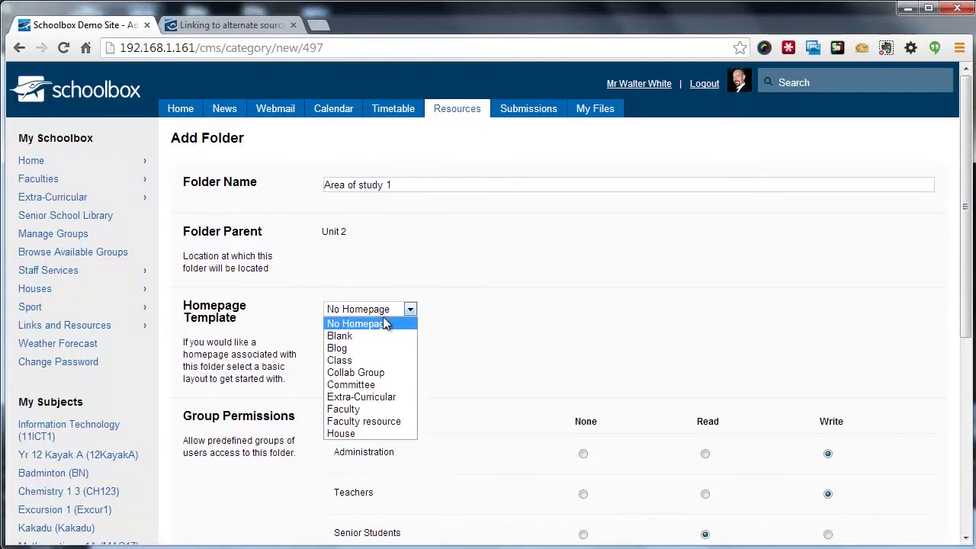
pyautogui.click(385, 413)
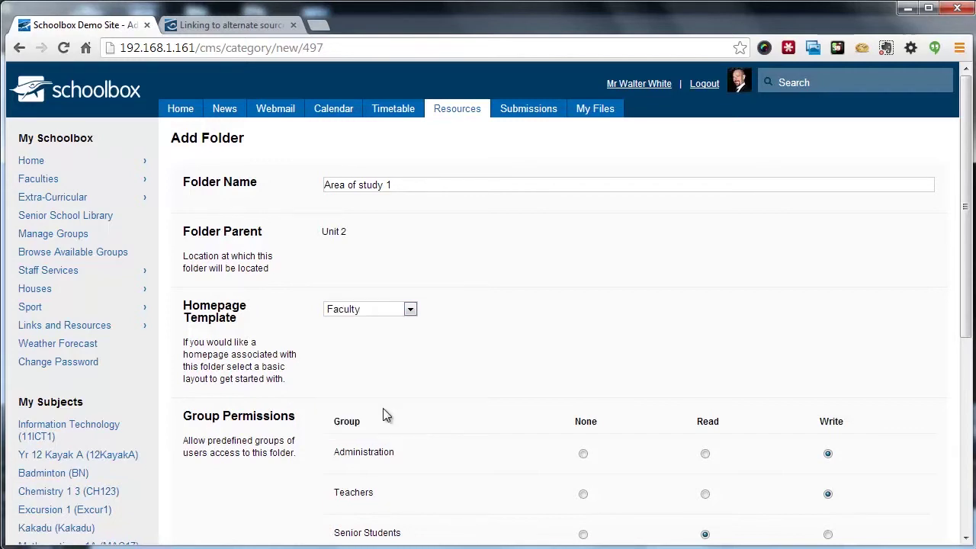
# Review the group permissions for the Area of study 1 folder and create it
pyautogui.scroll(-1, 442, 392)
pyautogui.scroll(-1, 441, 389)
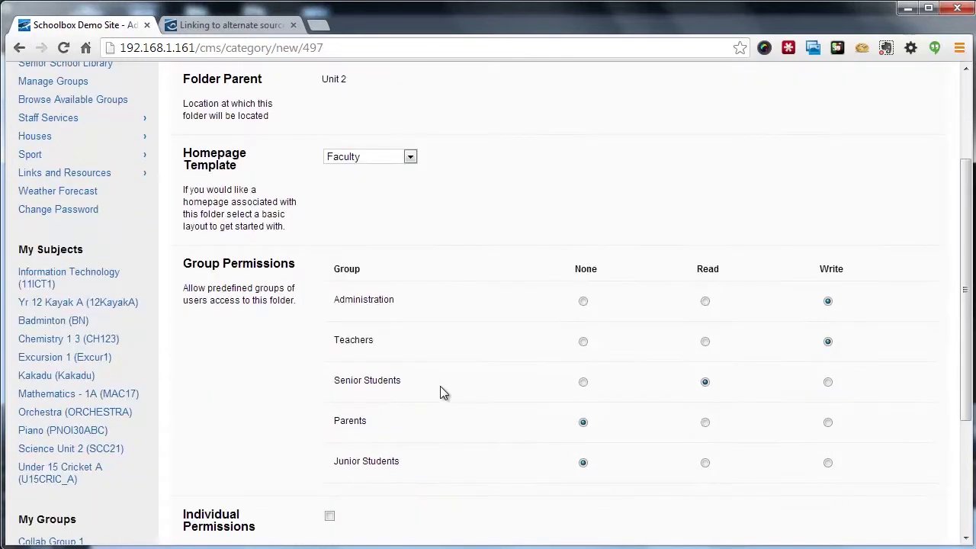
pyautogui.scroll(-1, 452, 382)
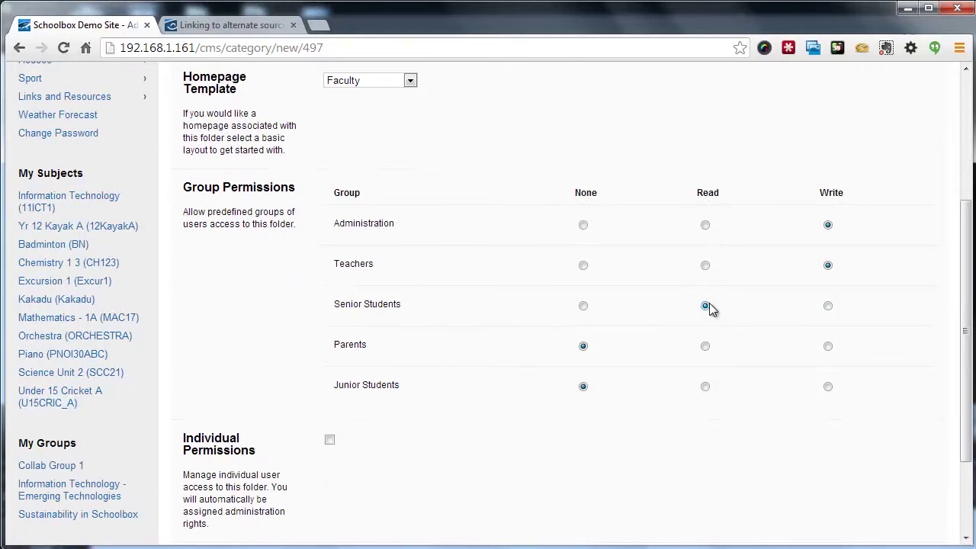
pyautogui.scroll(2, 664, 297)
pyautogui.scroll(-1, 662, 360)
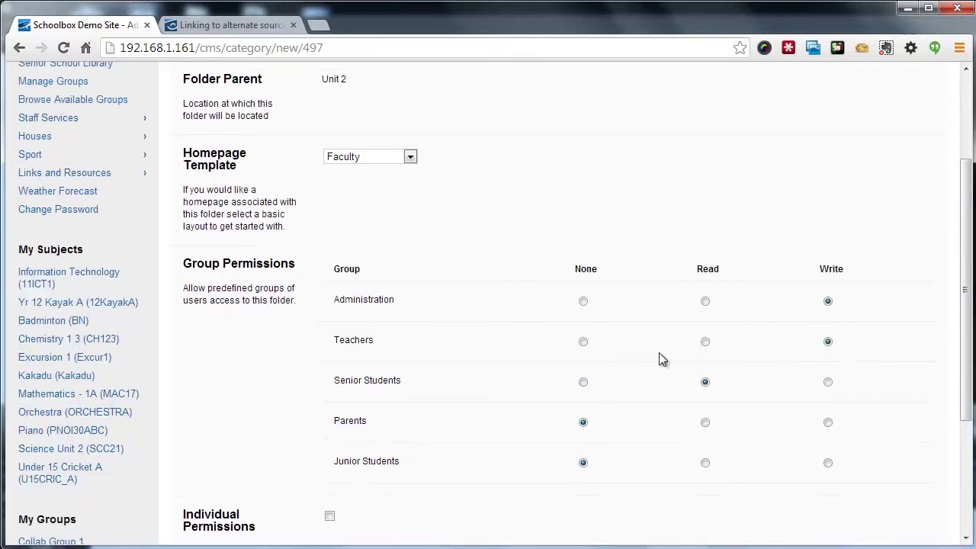
pyautogui.scroll(-1, 432, 335)
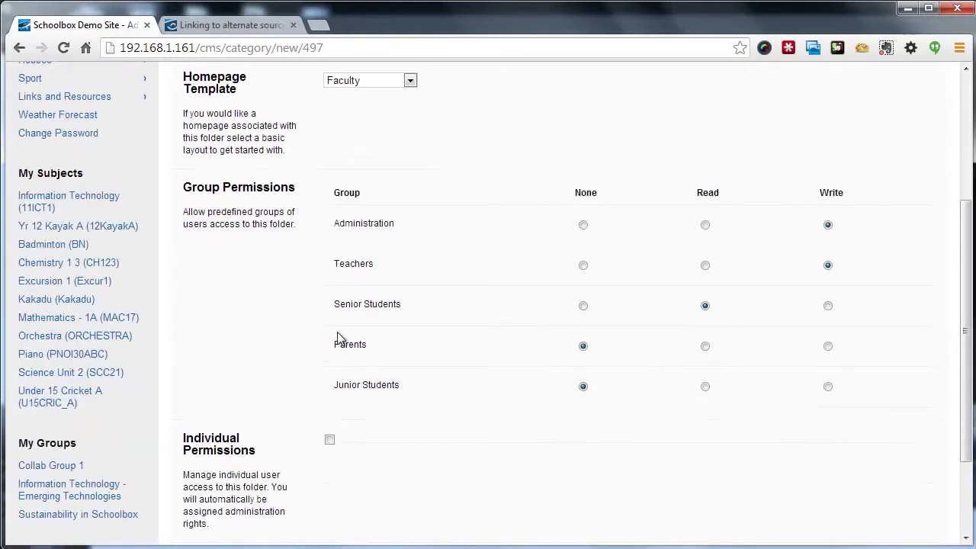
pyautogui.scroll(-1, 343, 336)
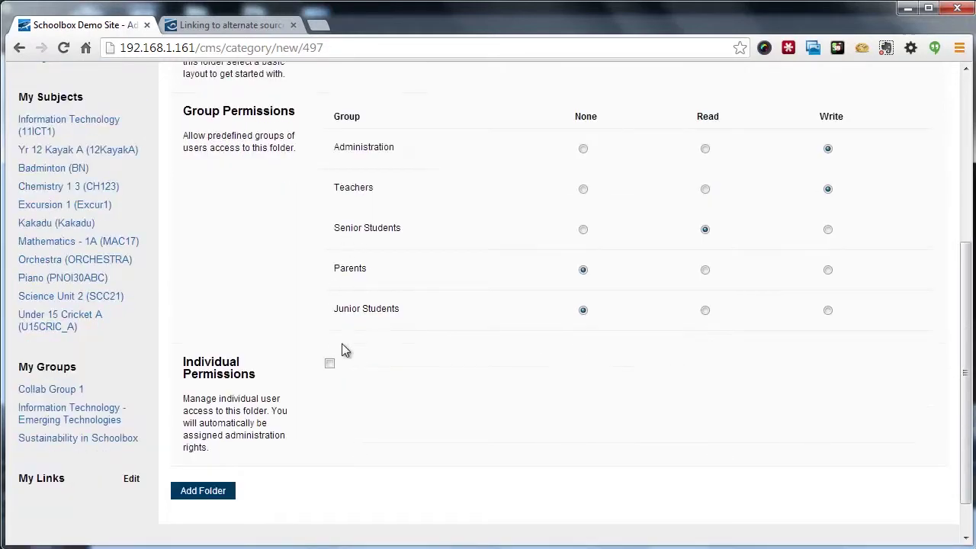
pyautogui.click(214, 490)
# Upload all three pictures from the local mathamatics images folder to Area of study 1 in one batch, leaving their titles blank
pyautogui.moveTo(317, 386)
pyautogui.mouseDown()
pyautogui.moveTo(292, 389)
pyautogui.moveTo(323, 386)
pyautogui.mouseUp()
pyautogui.click(324, 386)
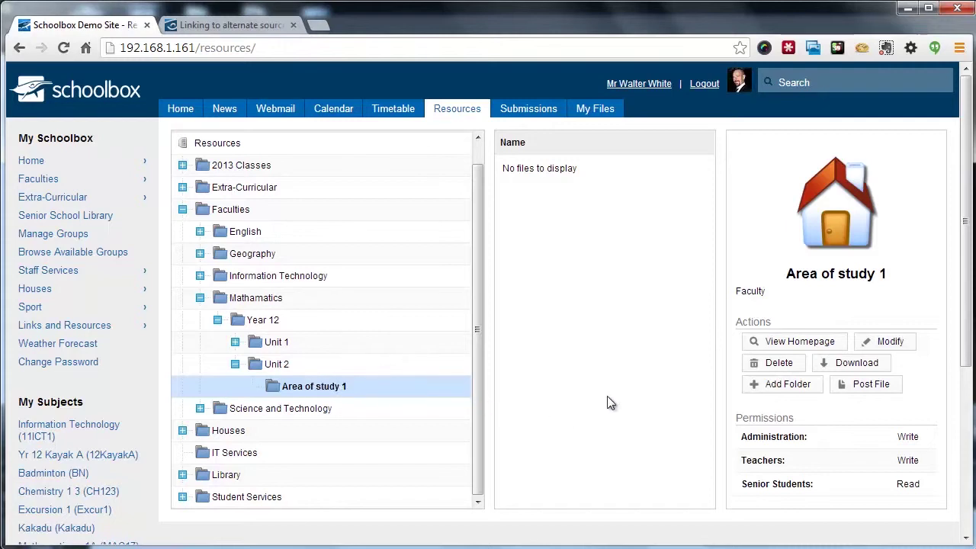
pyautogui.click(876, 386)
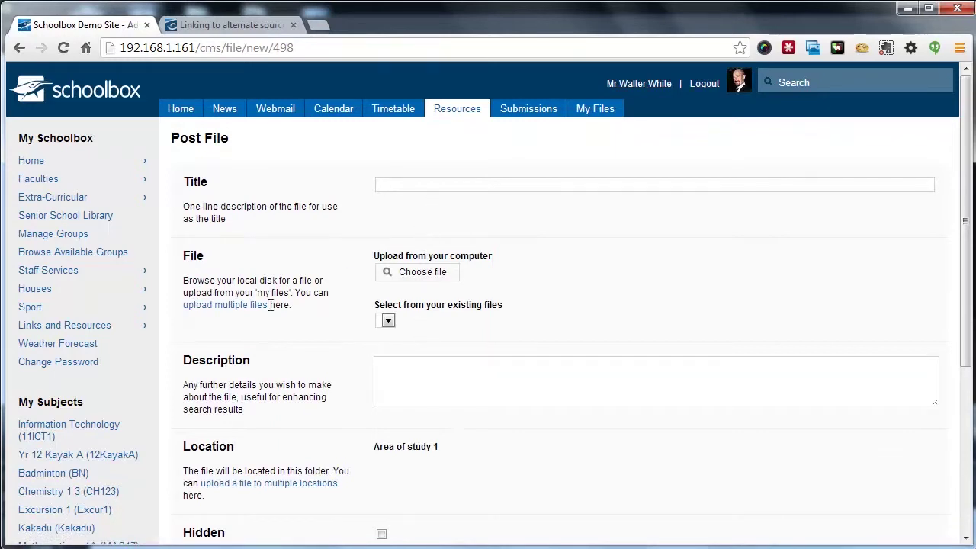
pyautogui.click(229, 305)
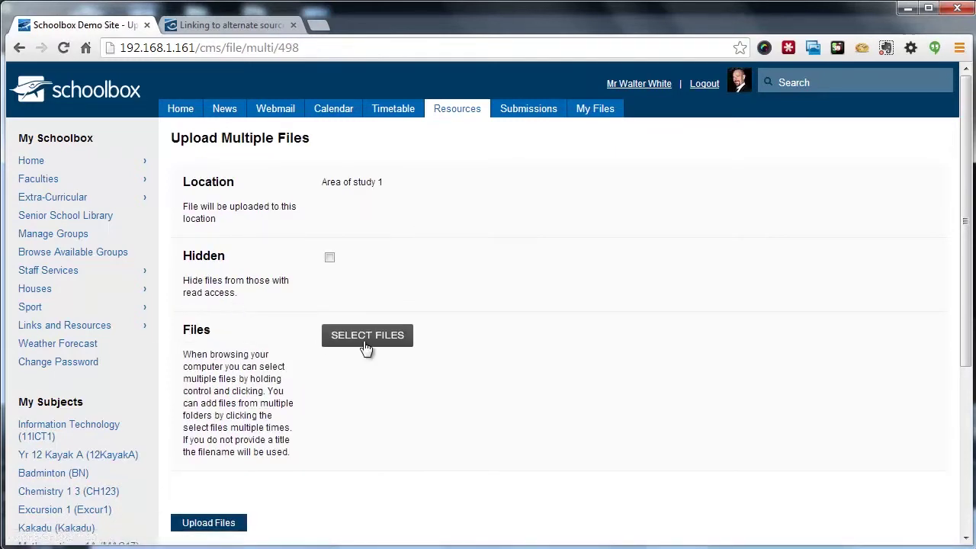
pyautogui.click(365, 338)
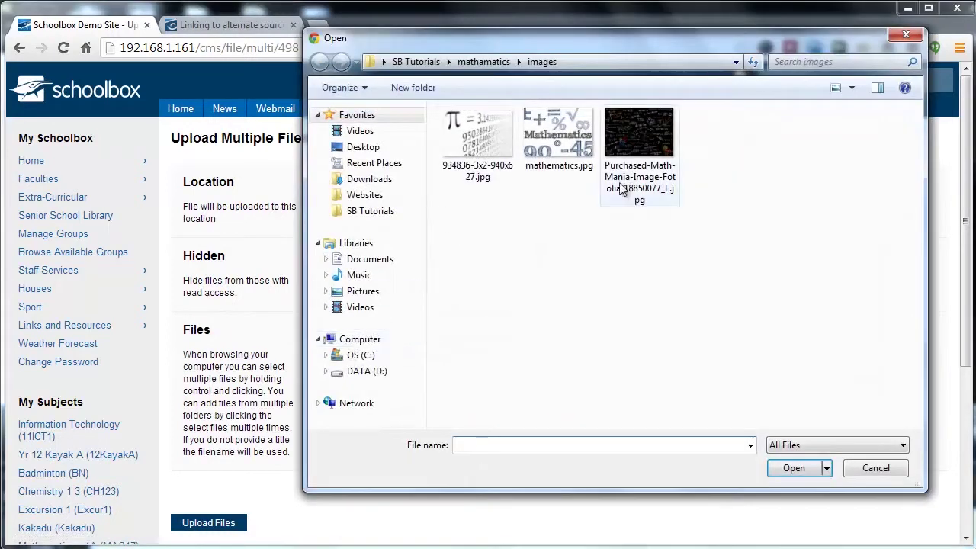
pyautogui.moveTo(703, 267); pyautogui.dragTo(439, 105)
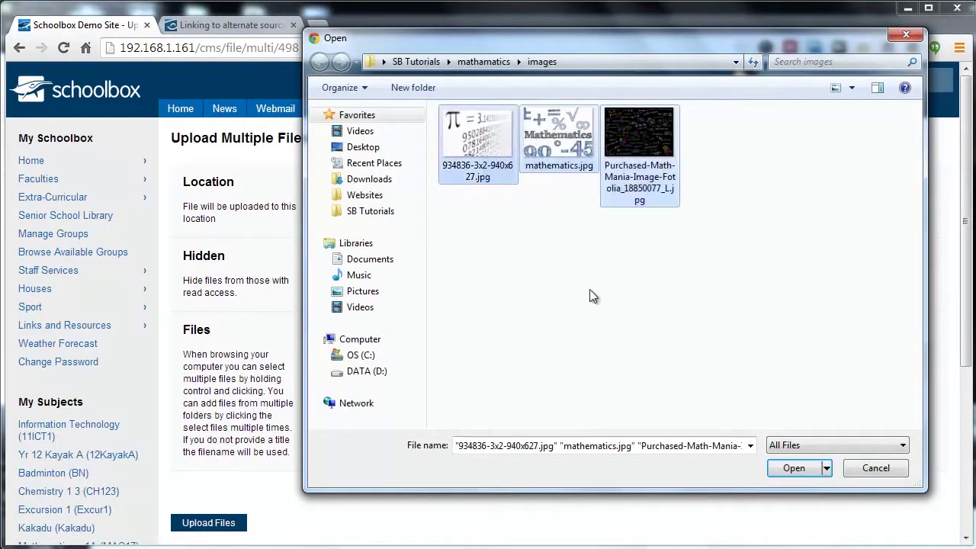
pyautogui.click(790, 467)
pyautogui.scroll(-2, 516, 362)
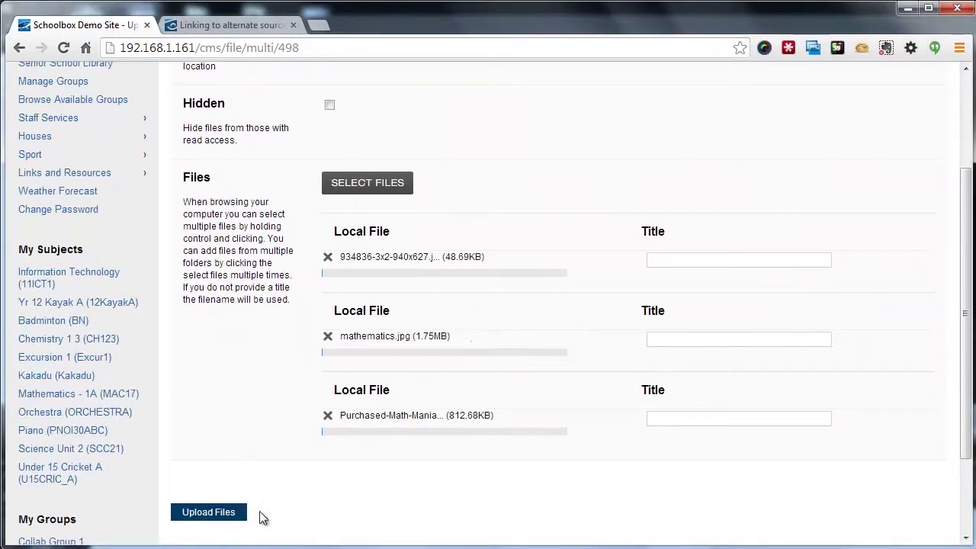
pyautogui.click(220, 518)
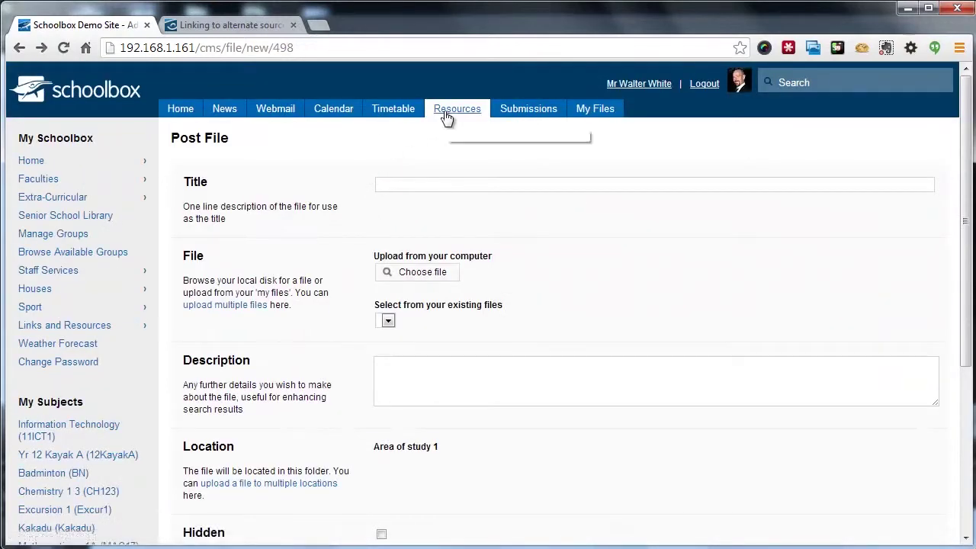
# Upload the PDFs 5.oa2, additiononthecoordinateplane, A-Fly-on-the-Ceiling and functiontableandgraph to the Area of study 1 folder in one batch
pyautogui.click(447, 119)
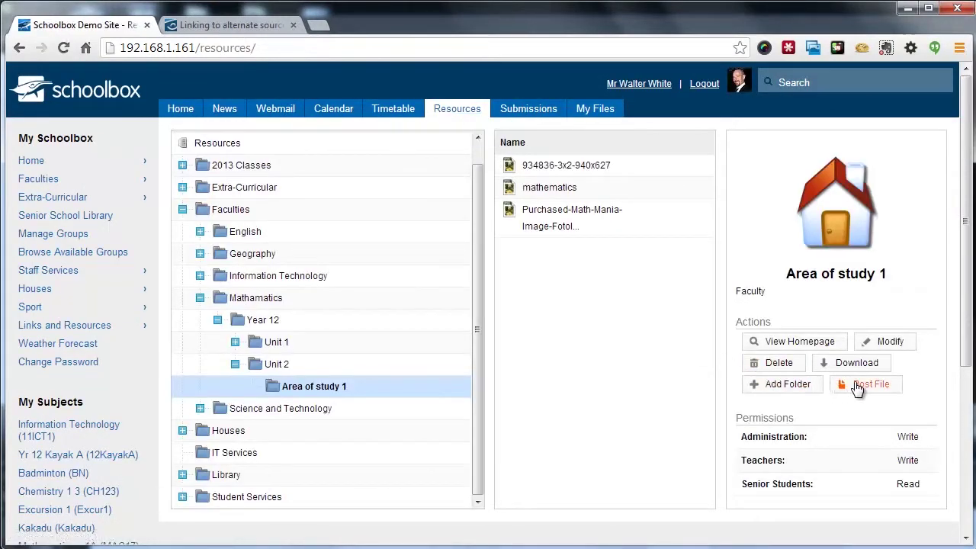
pyautogui.click(859, 386)
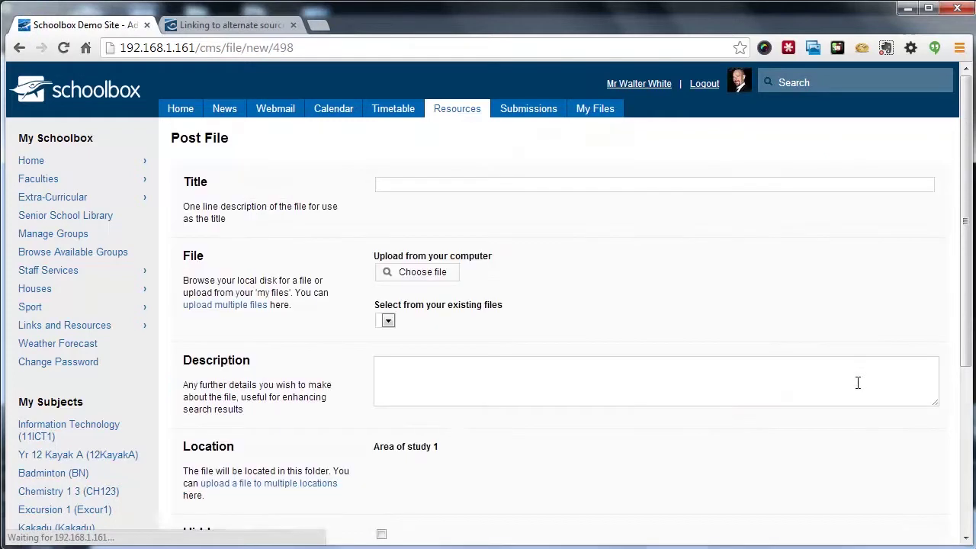
pyautogui.click(232, 305)
pyautogui.click(389, 343)
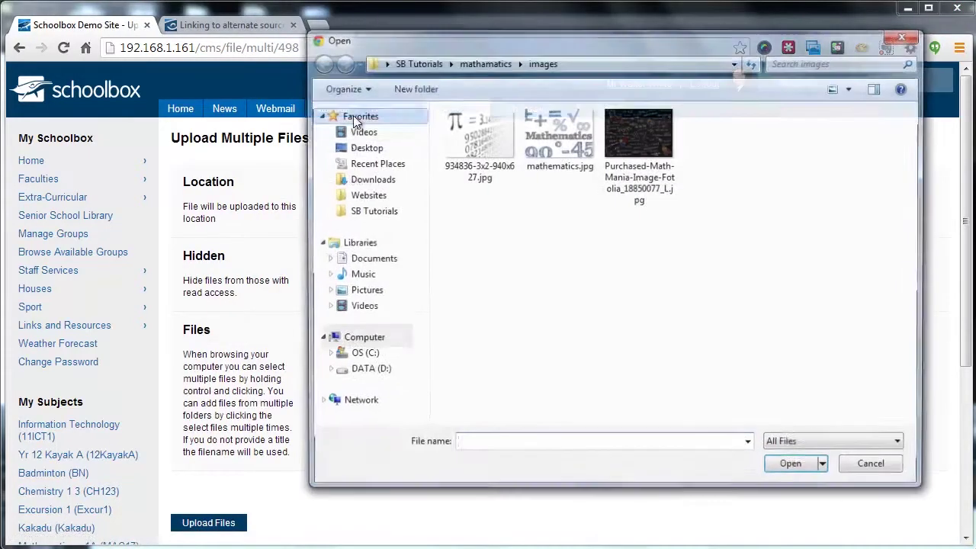
pyautogui.click(483, 61)
pyautogui.moveTo(505, 252); pyautogui.dragTo(458, 141)
pyautogui.click(793, 469)
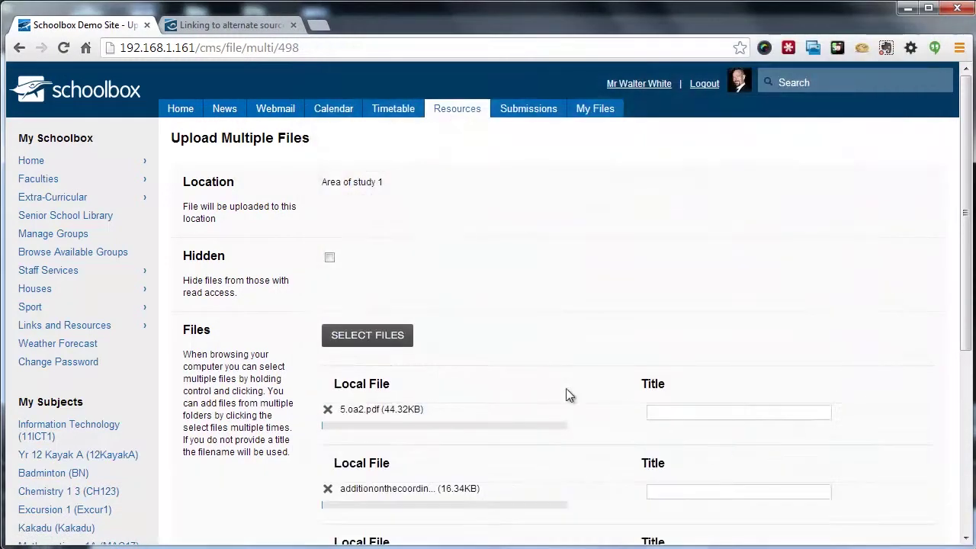
pyautogui.scroll(-4, 490, 343)
pyautogui.click(234, 440)
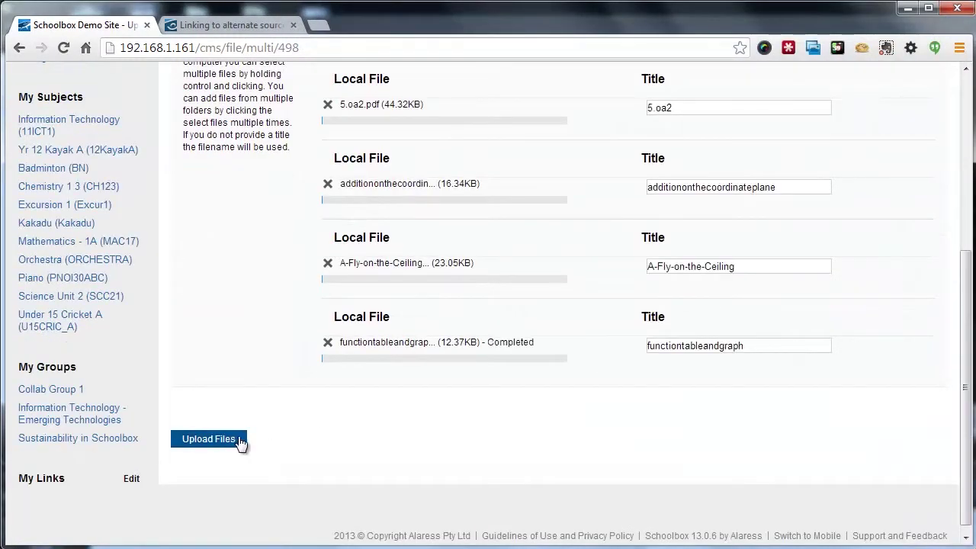
# Return to the school resources and view the homepage of the Area of study 1 folder
pyautogui.click(459, 113)
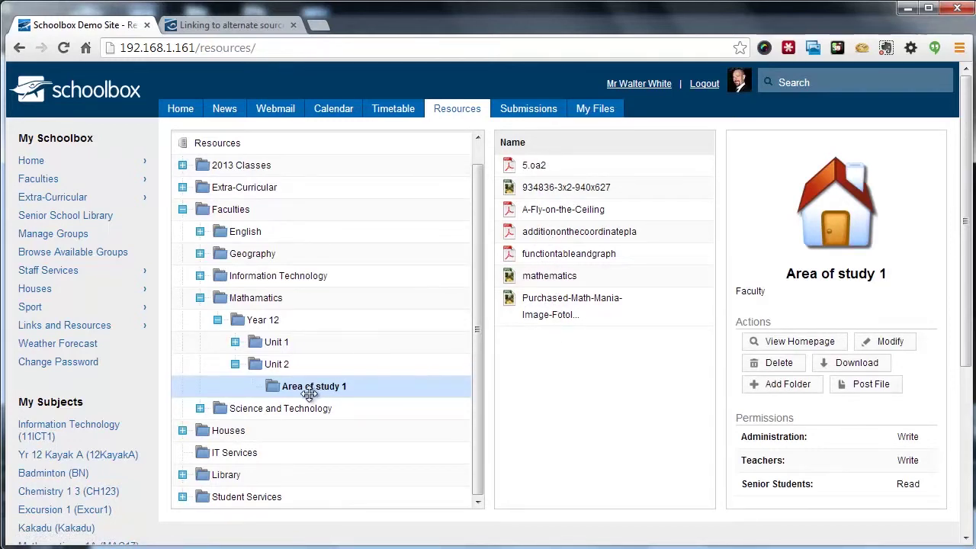
pyautogui.click(801, 343)
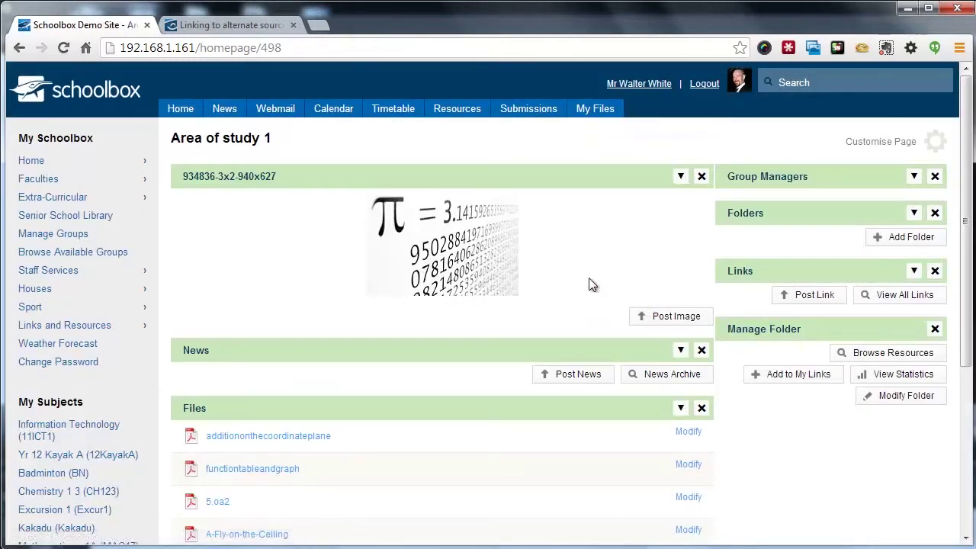
# Look over the files on the Area of study 1 homepage, and reselect its folder under Unit 2 in the school resources
pyautogui.scroll(-2, 348, 214)
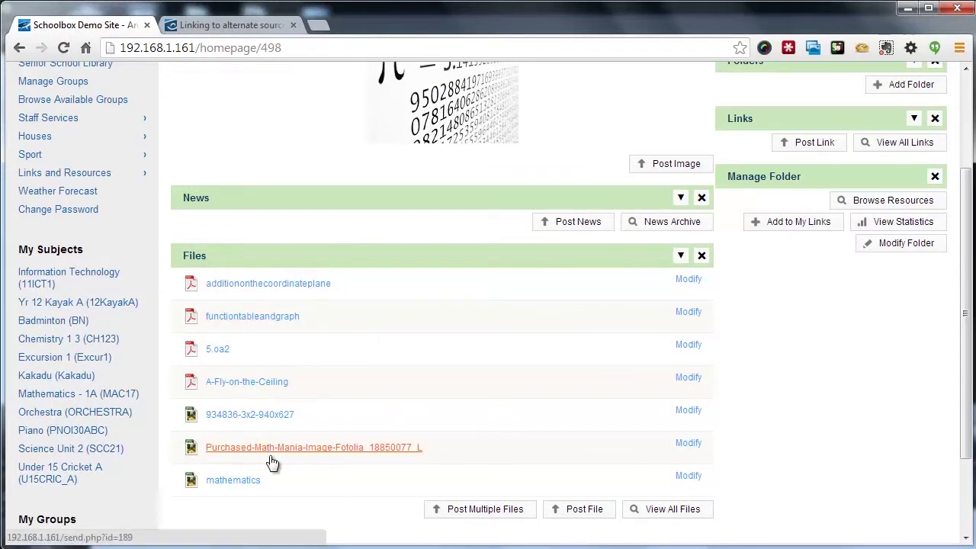
pyautogui.scroll(2, 272, 462)
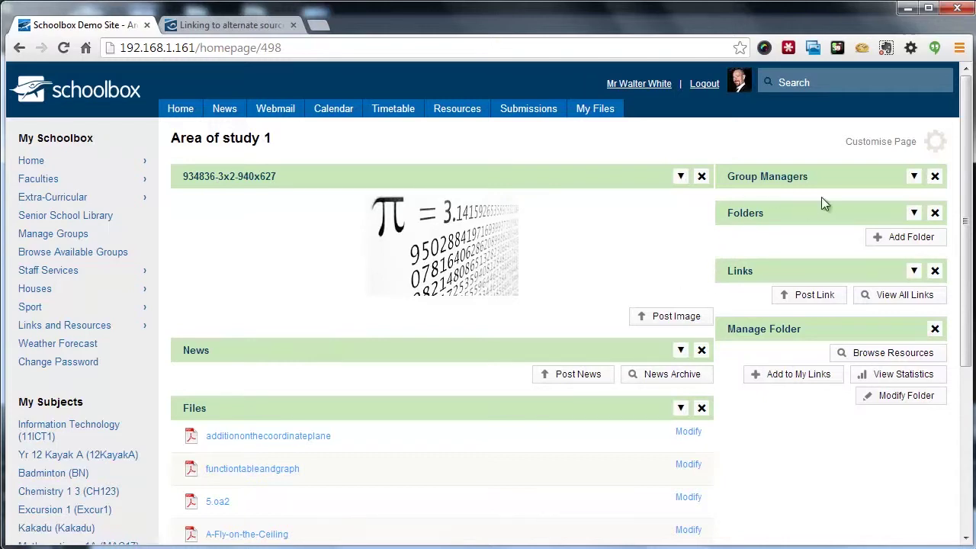
pyautogui.click(460, 111)
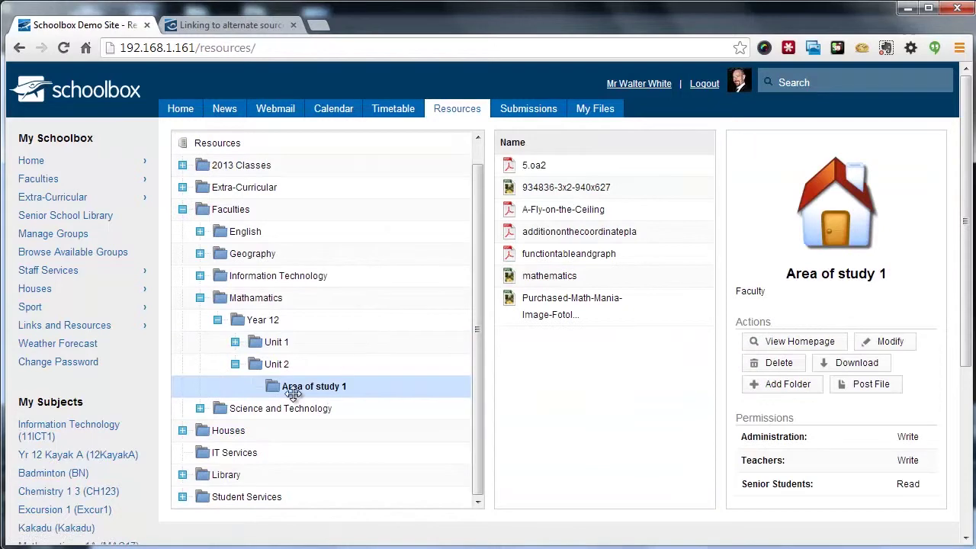
pyautogui.click(263, 364)
pyautogui.click(302, 386)
pyautogui.scroll(-1, 323, 372)
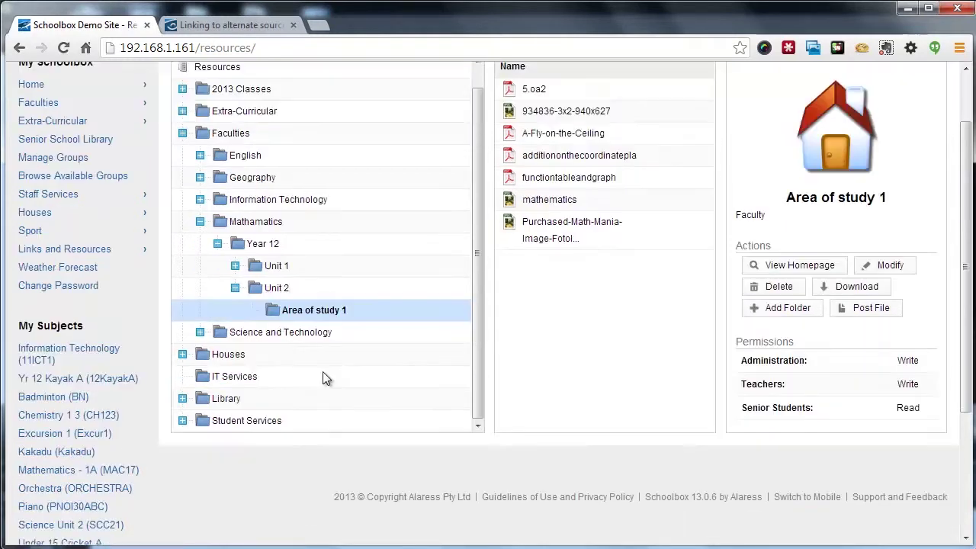
# Add a Folders component from the Resources category to the Mathematics - 1A (MAC17) class homepage and close the customisation
pyautogui.click(101, 471)
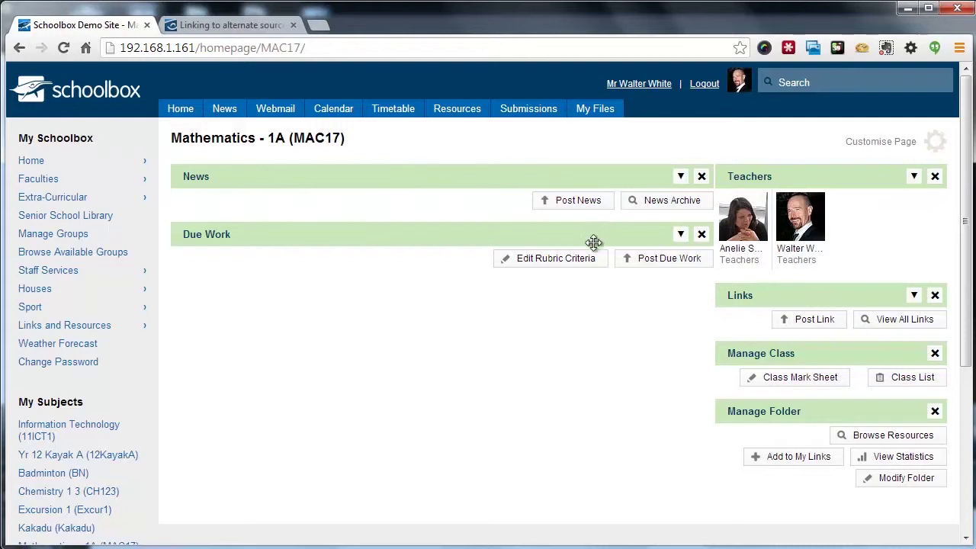
pyautogui.click(881, 143)
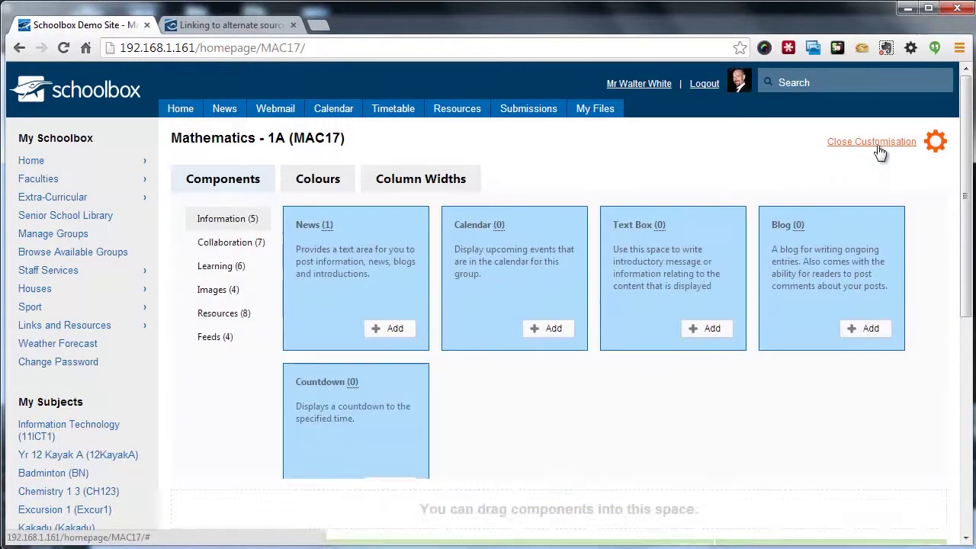
pyautogui.moveTo(967, 118); pyautogui.dragTo(967, 142)
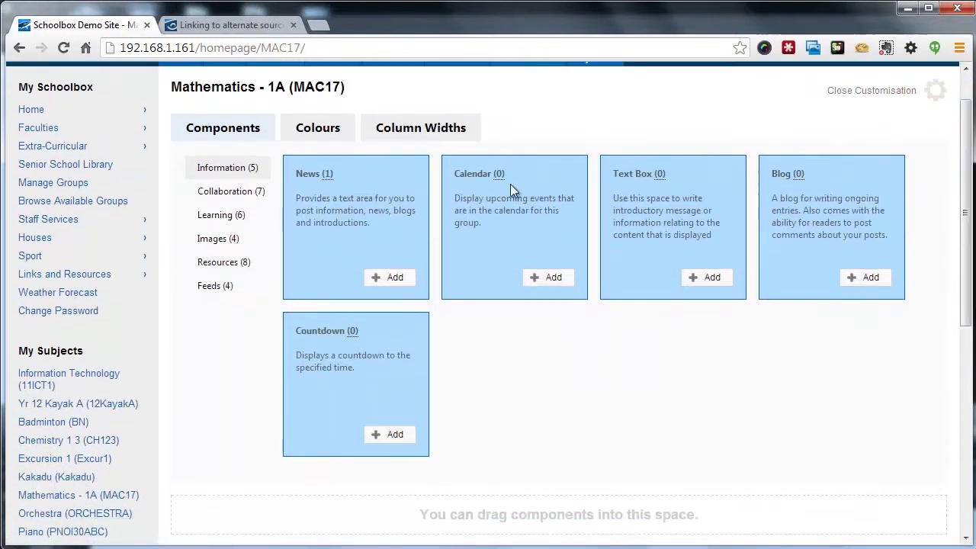
pyautogui.click(239, 263)
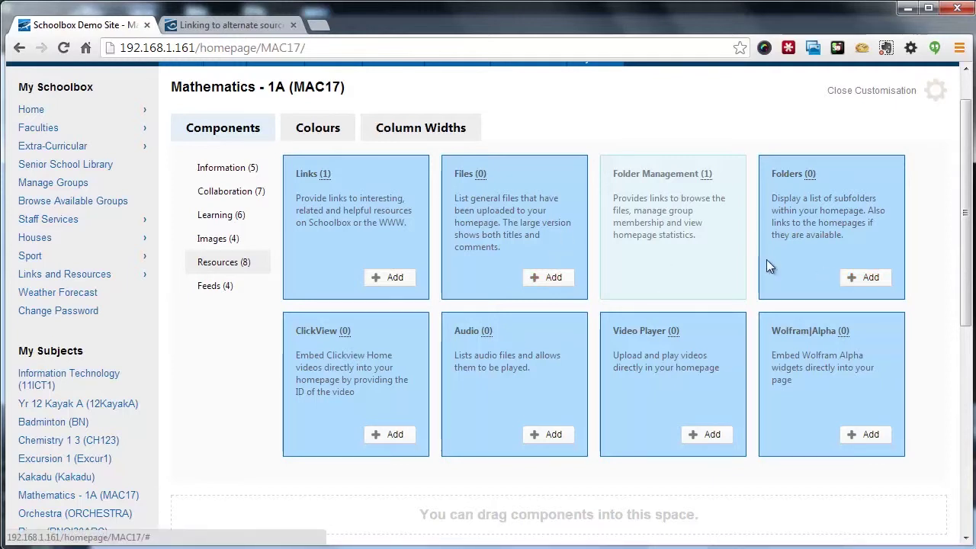
pyautogui.click(862, 279)
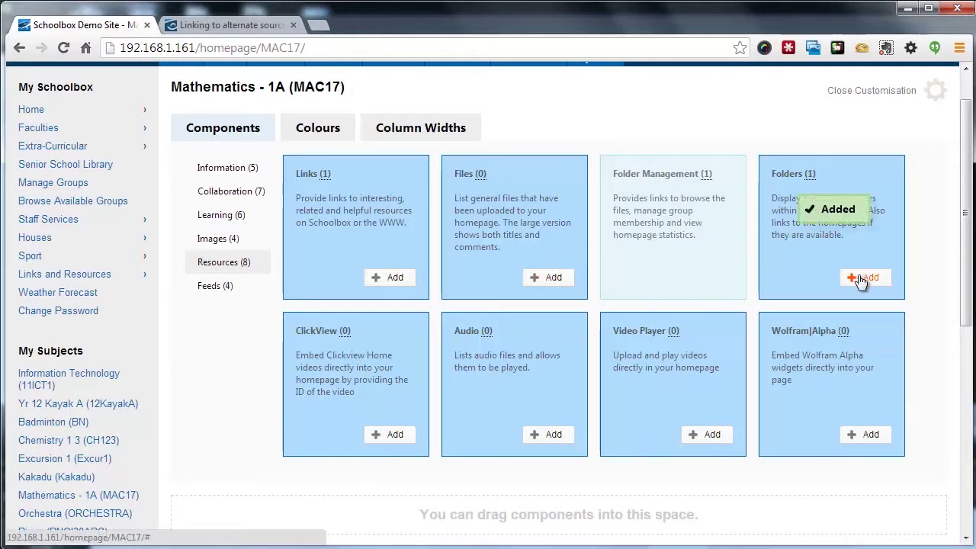
pyautogui.click(222, 170)
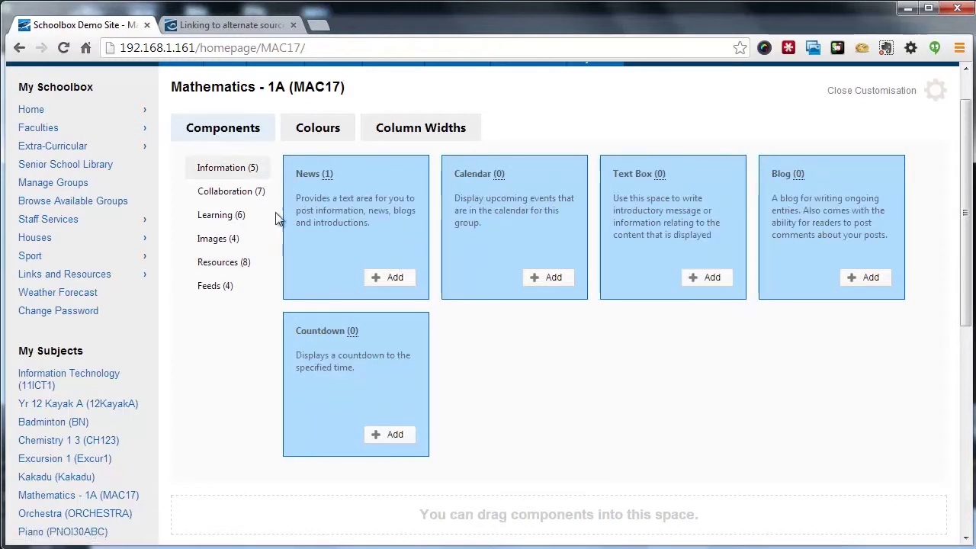
pyautogui.click(238, 197)
pyautogui.click(900, 93)
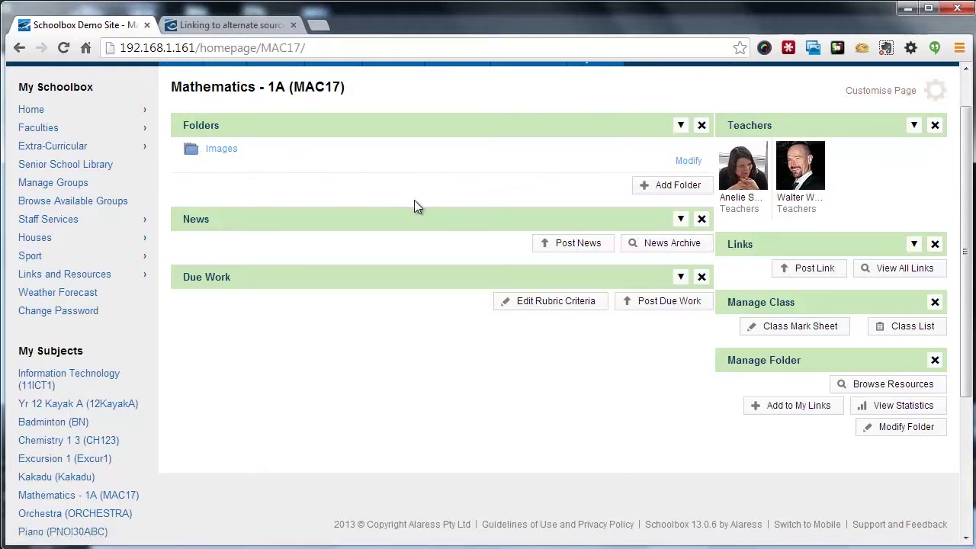
# Browse the class's resources and examine where the Mathematics - 1A (MAC17) folder sits in the 2013 Classes tree
pyautogui.click(879, 392)
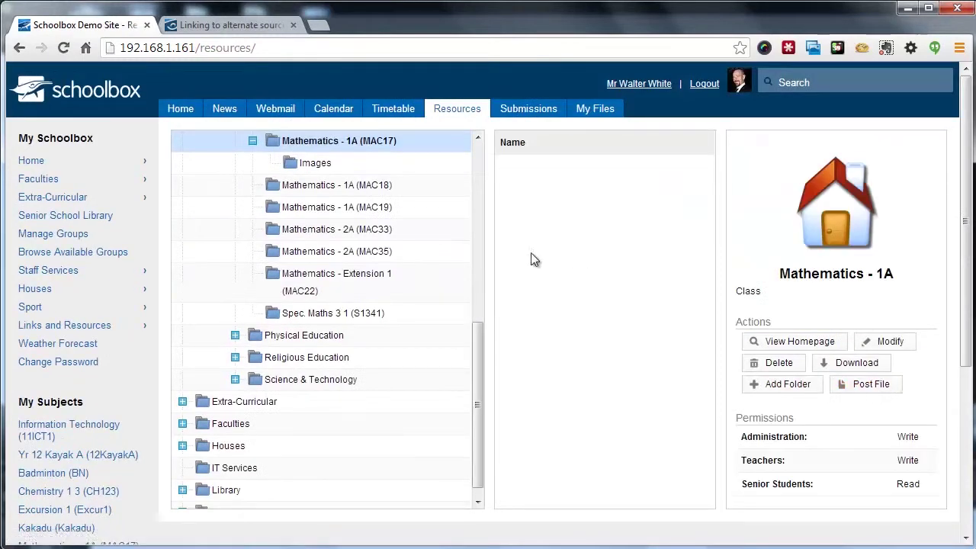
pyautogui.moveTo(477, 327); pyautogui.dragTo(482, 296)
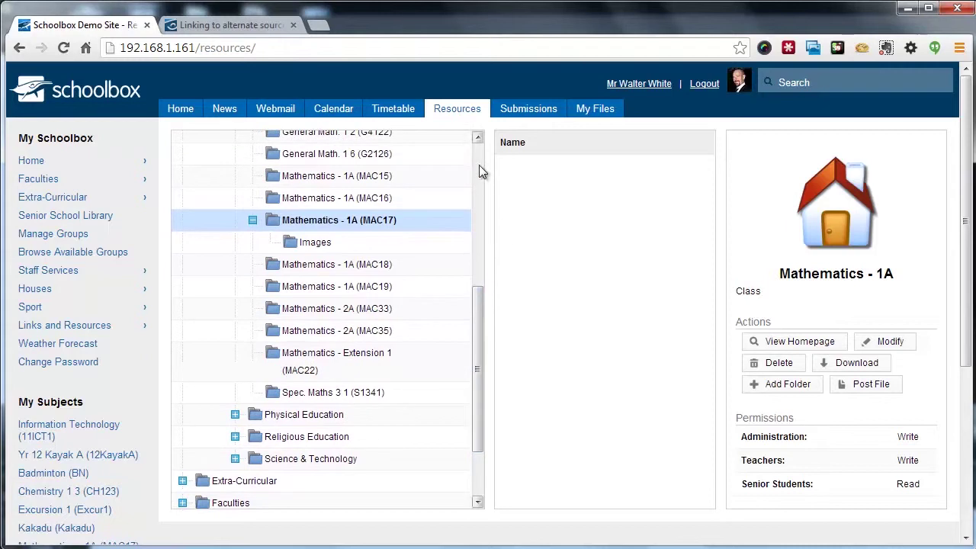
pyautogui.moveTo(478, 305); pyautogui.dragTo(566, 249)
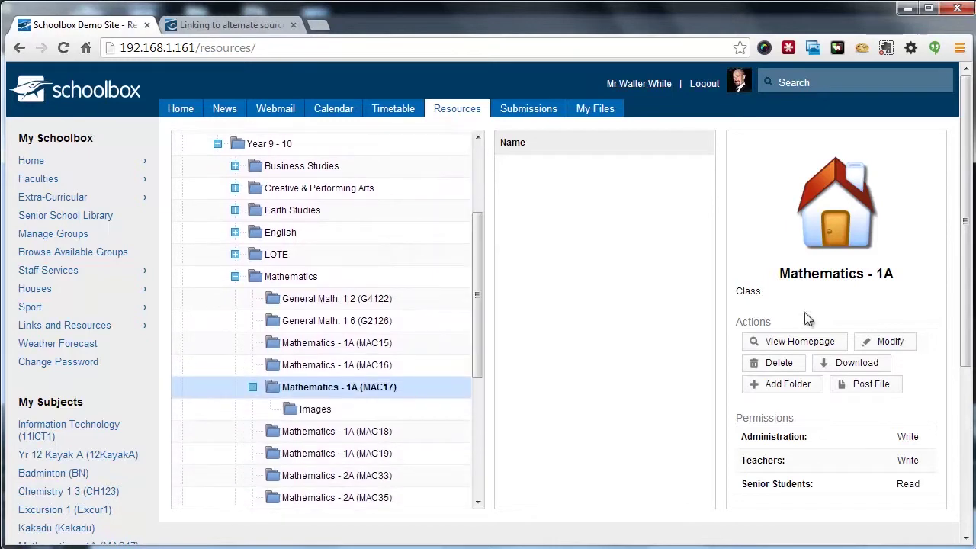
pyautogui.scroll(3, 317, 200)
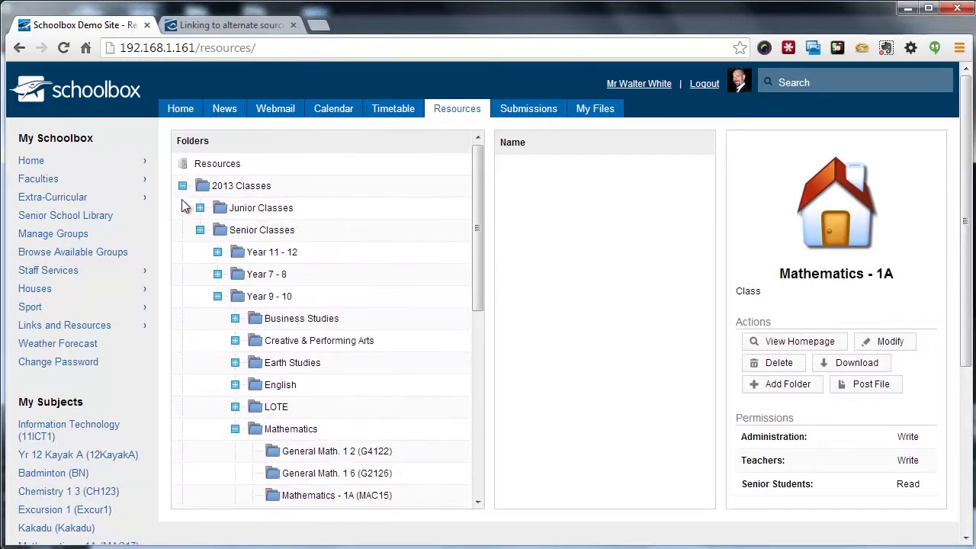
# Collapse Senior Classes and expand Faculties, Mathamatics and Year 12 to examine the unit folders
pyautogui.click(199, 231)
pyautogui.click(183, 276)
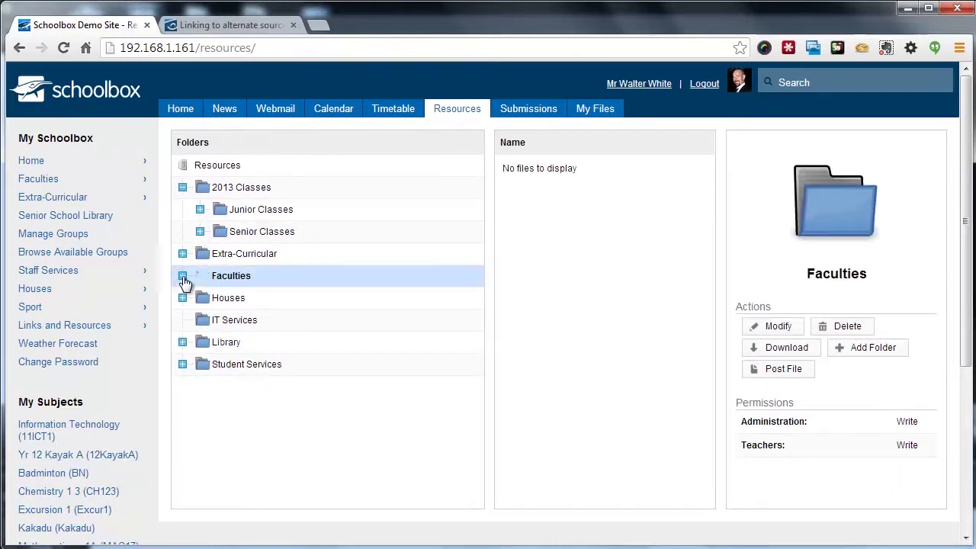
pyautogui.click(183, 276)
pyautogui.click(200, 364)
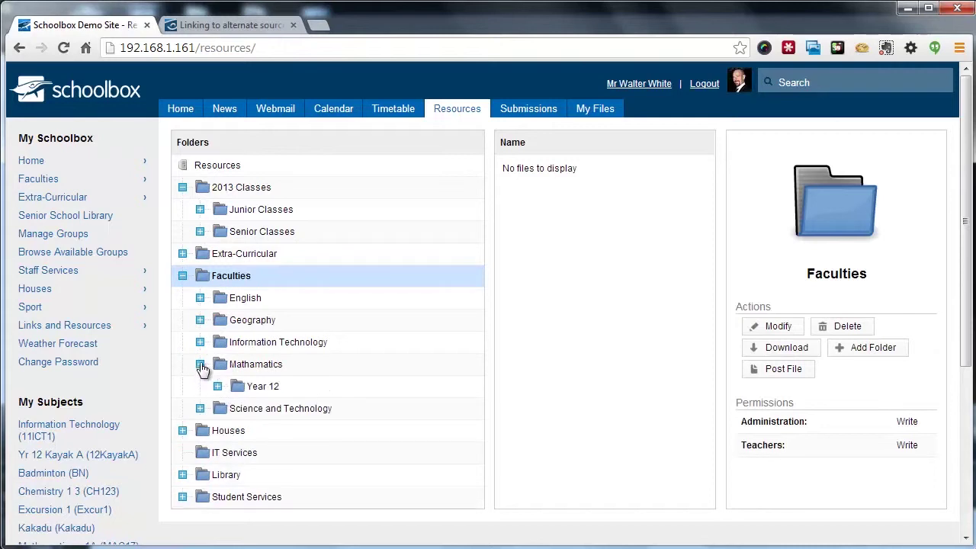
pyautogui.click(217, 386)
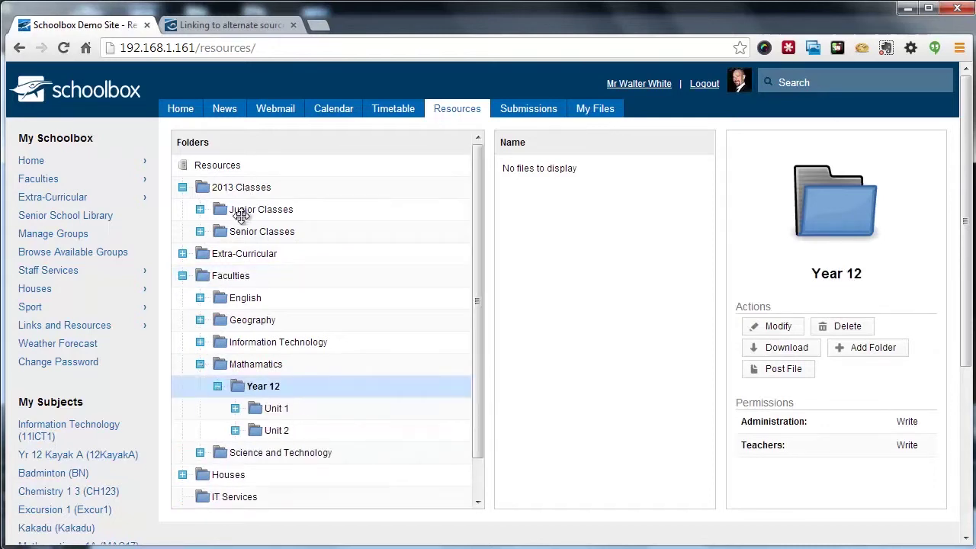
# Return to the Mathematics - 1A (MAC17) homepage and enter "Unit 2 resources" as the Folders component's heading
pyautogui.scroll(-1, 228, 305)
pyautogui.click(45, 469)
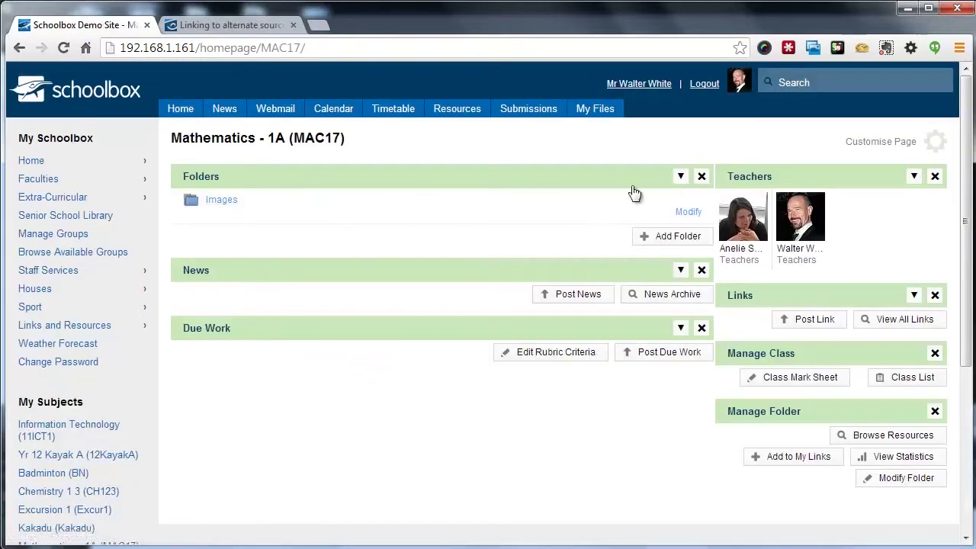
pyautogui.click(681, 177)
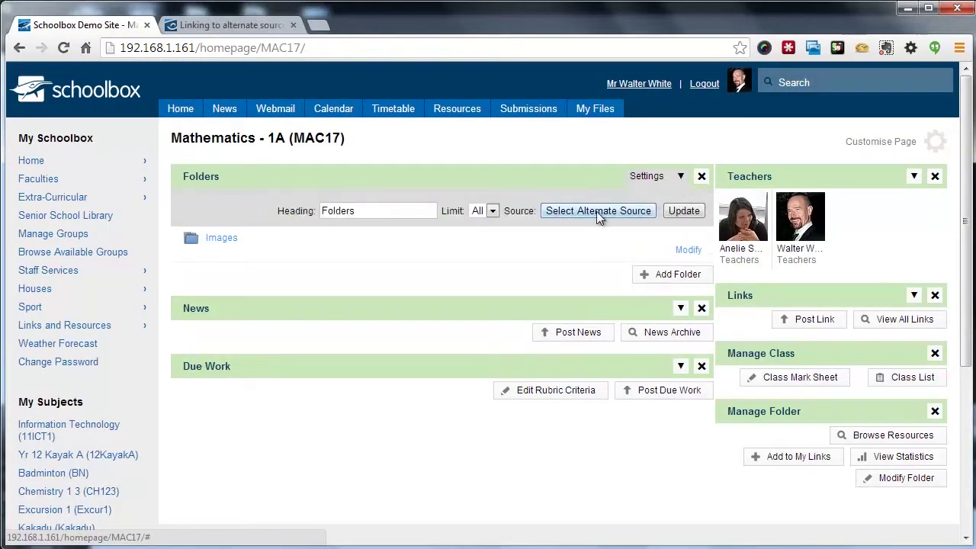
pyautogui.moveTo(379, 210); pyautogui.dragTo(266, 213)
pyautogui.write('Unit 2 resources')
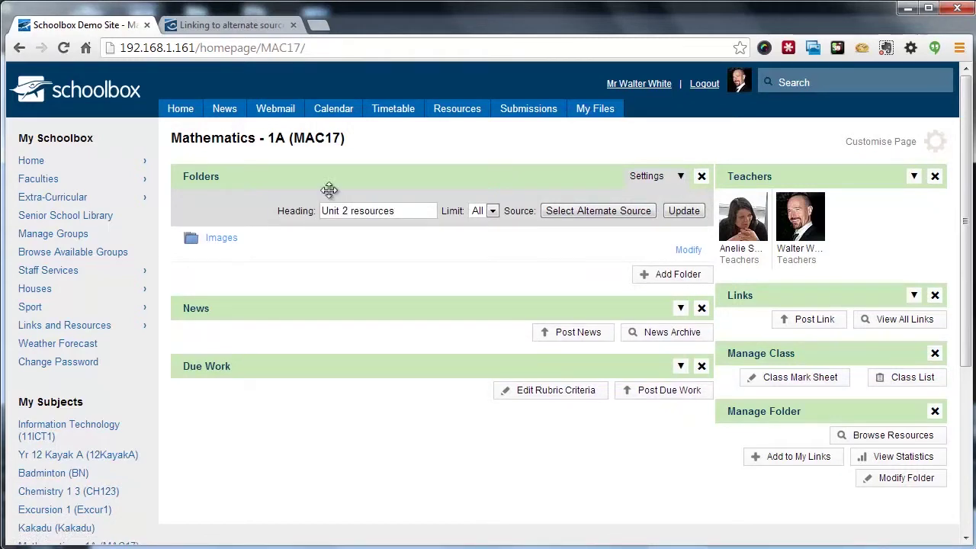
# Choose Unit 2 under Faculties > Mathamatics > Year 12 as the Folders component's alternate source and update the component
pyautogui.click(587, 214)
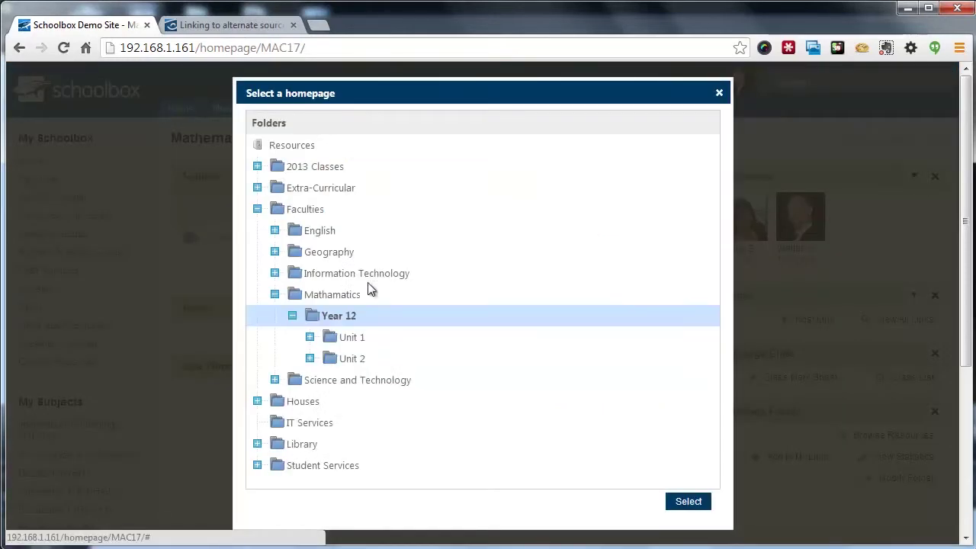
pyautogui.click(349, 293)
pyautogui.click(333, 360)
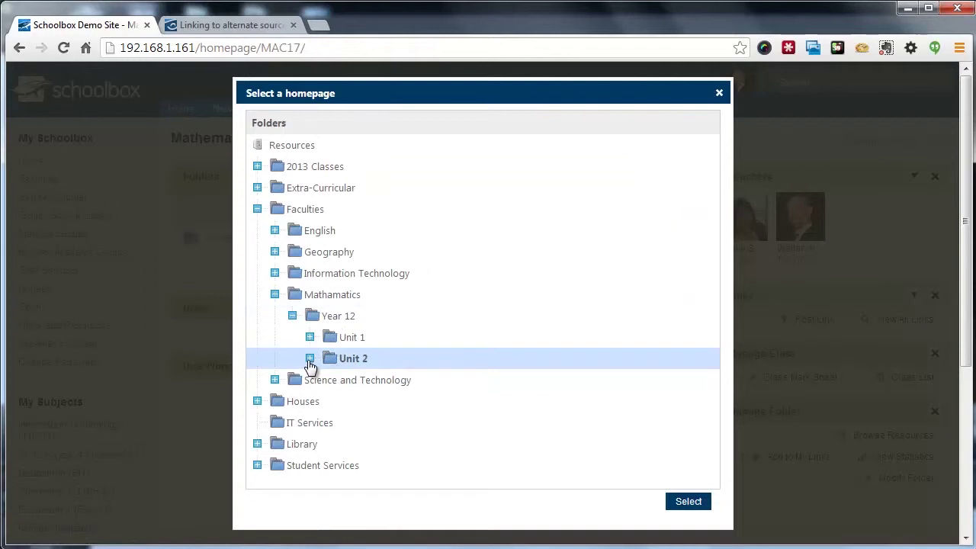
pyautogui.click(310, 358)
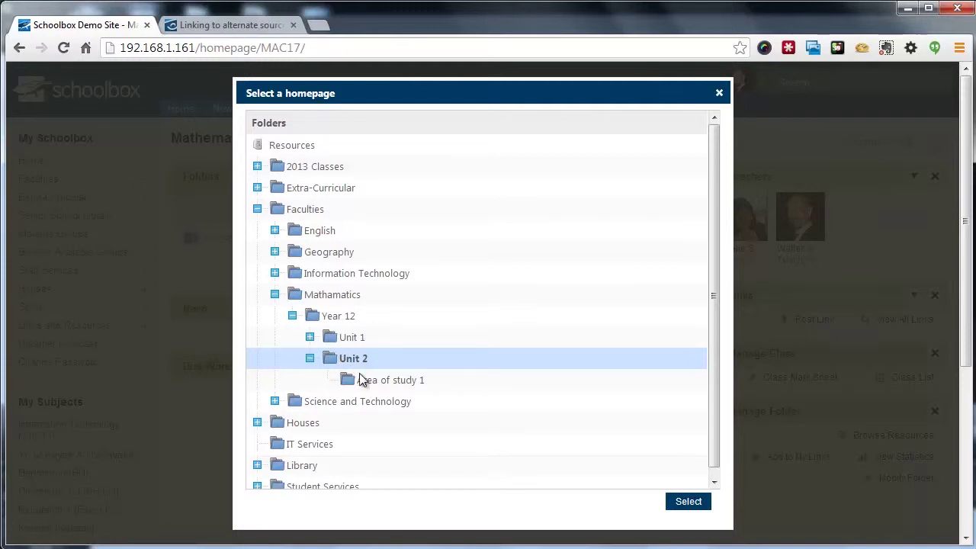
pyautogui.click(689, 502)
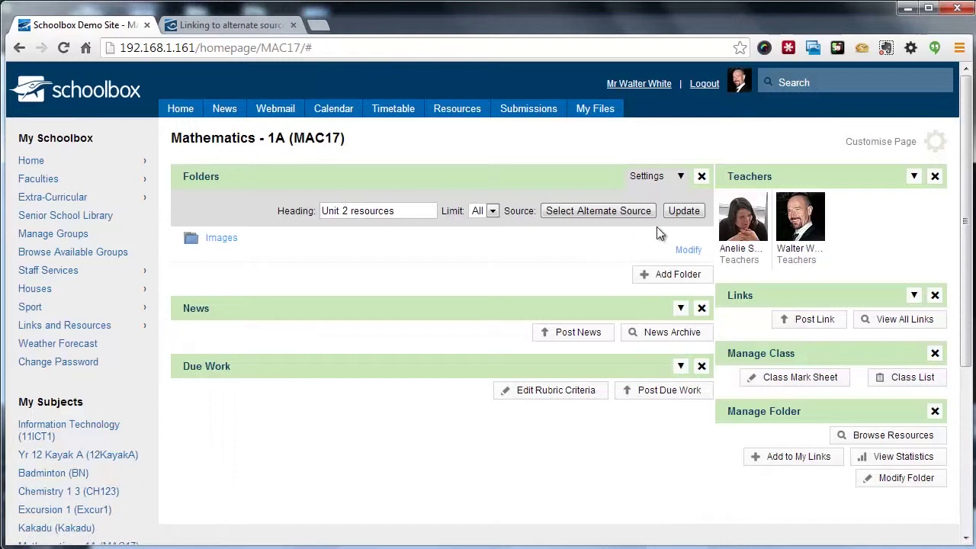
pyautogui.click(685, 211)
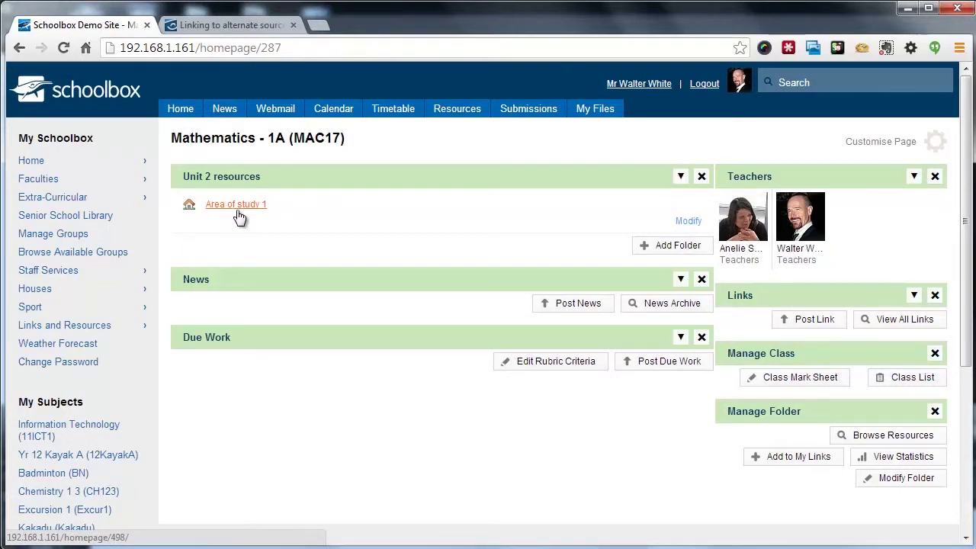
# Add a Files component from the Resources category to the Mathematics - 1A homepage and close the customisation
pyautogui.click(889, 145)
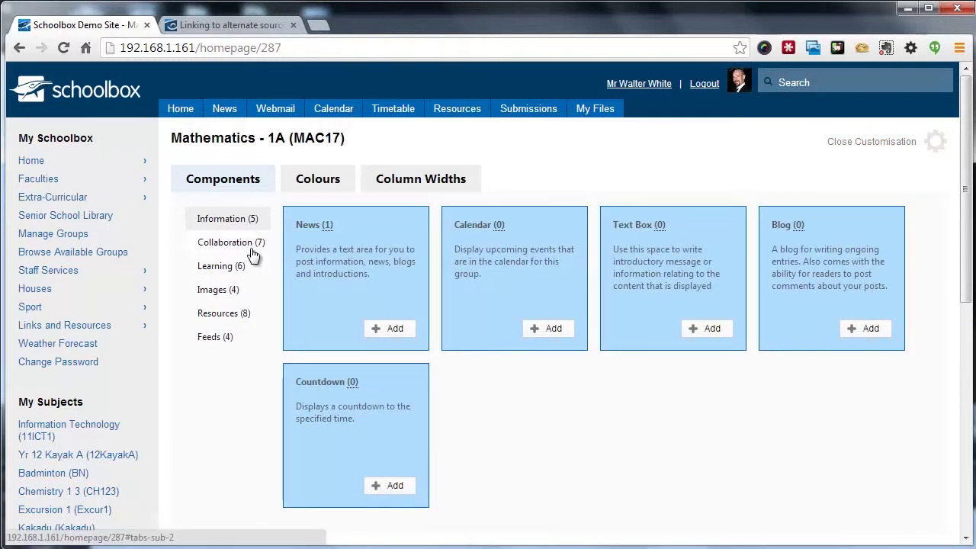
pyautogui.click(222, 315)
pyautogui.click(561, 332)
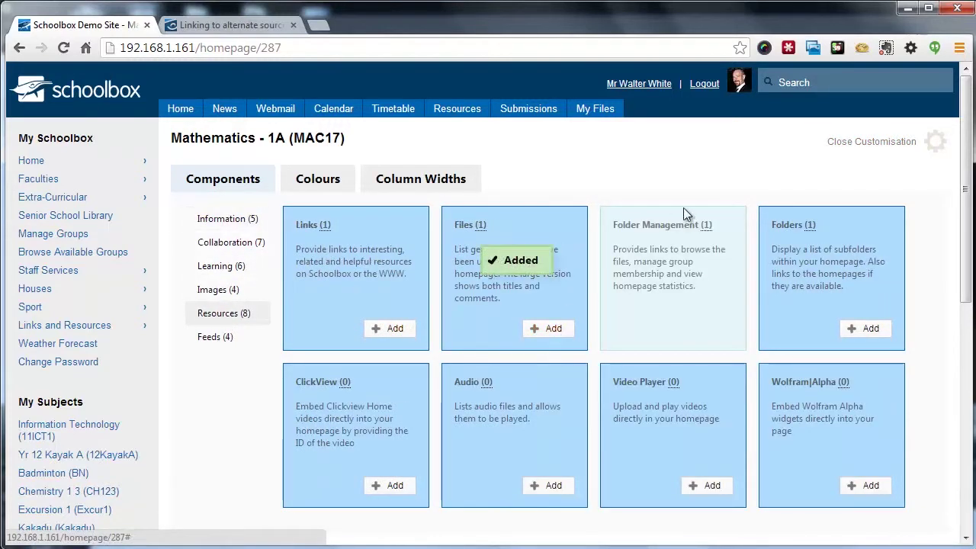
pyautogui.click(885, 142)
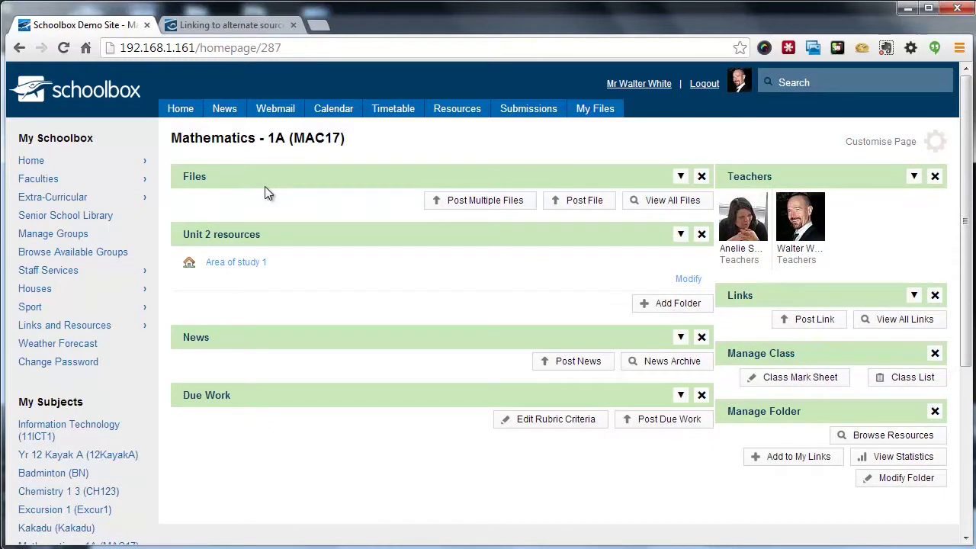
# Set the Files component's heading to "Shared images" and its alternate source to Unit 1's Shared Images folder, and update it
pyautogui.click(680, 176)
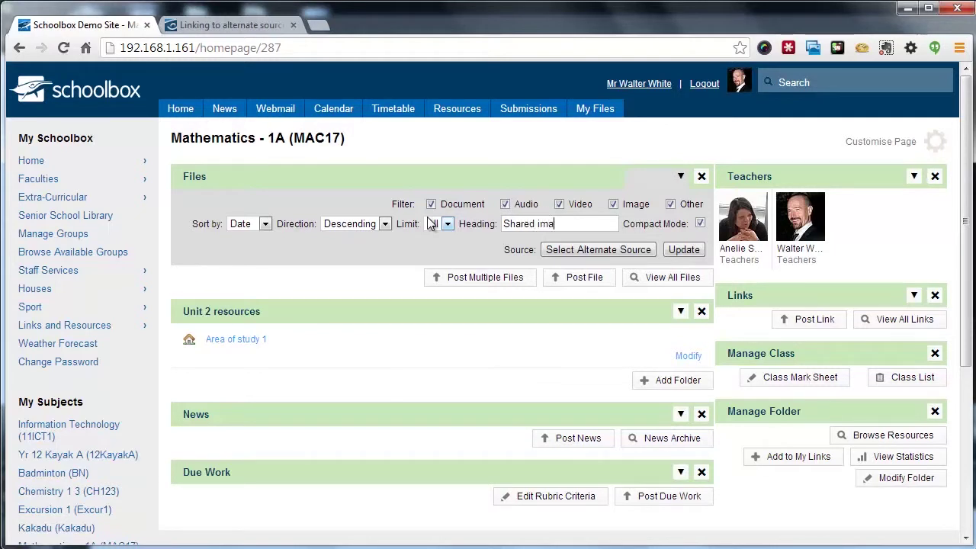
pyautogui.click(597, 252)
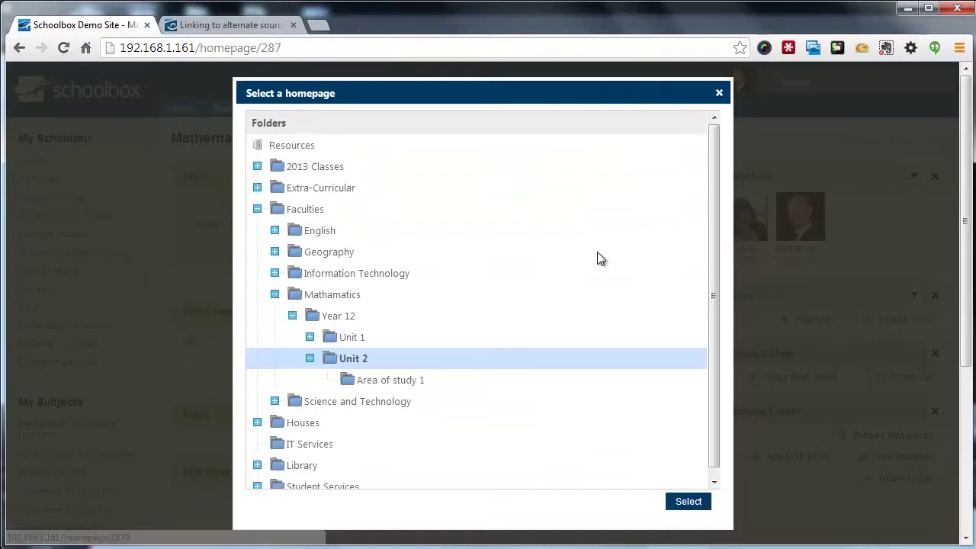
pyautogui.click(309, 337)
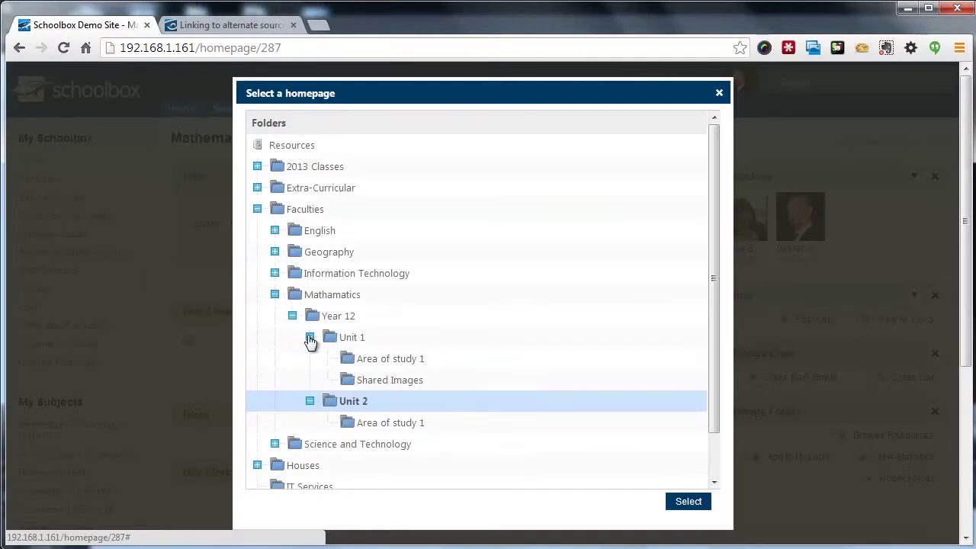
pyautogui.click(362, 382)
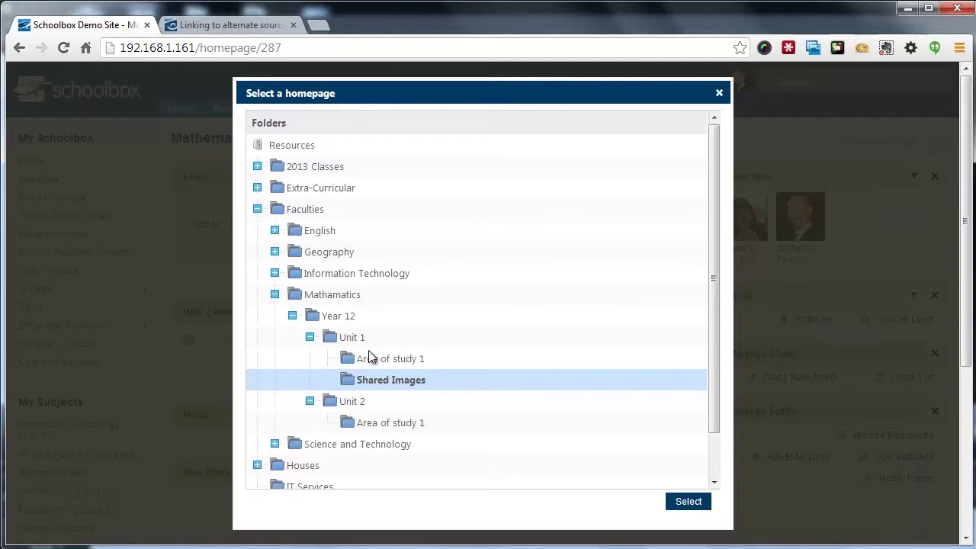
pyautogui.click(689, 501)
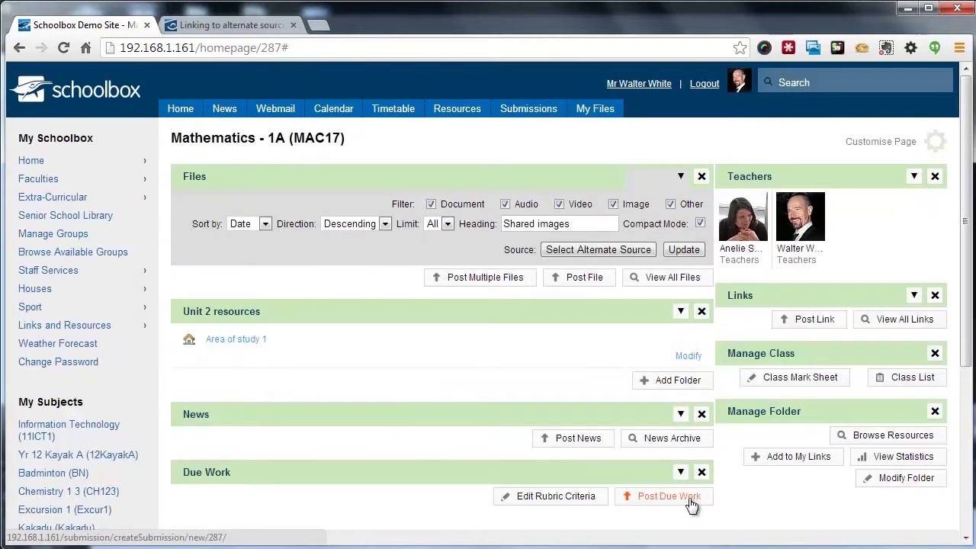
pyautogui.click(686, 249)
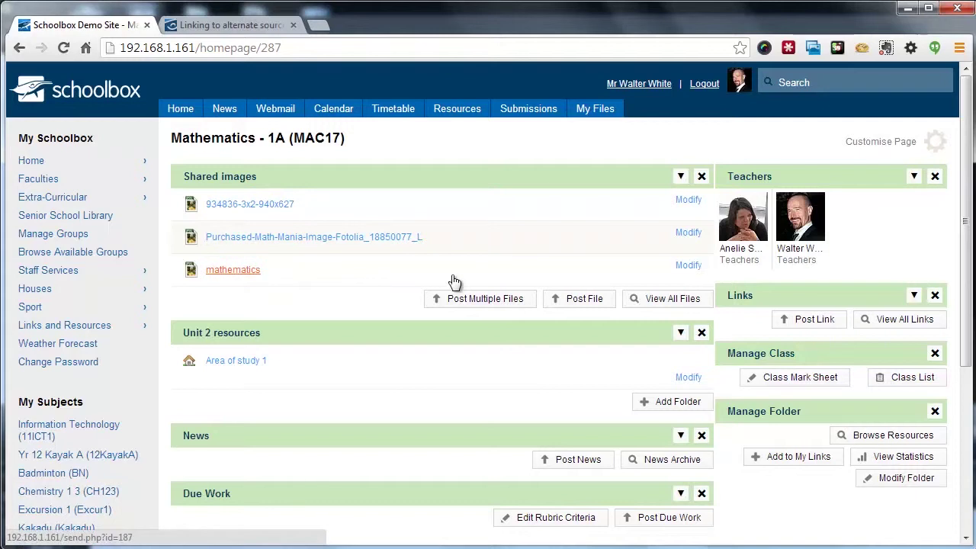
pyautogui.scroll(-2, 967, 116)
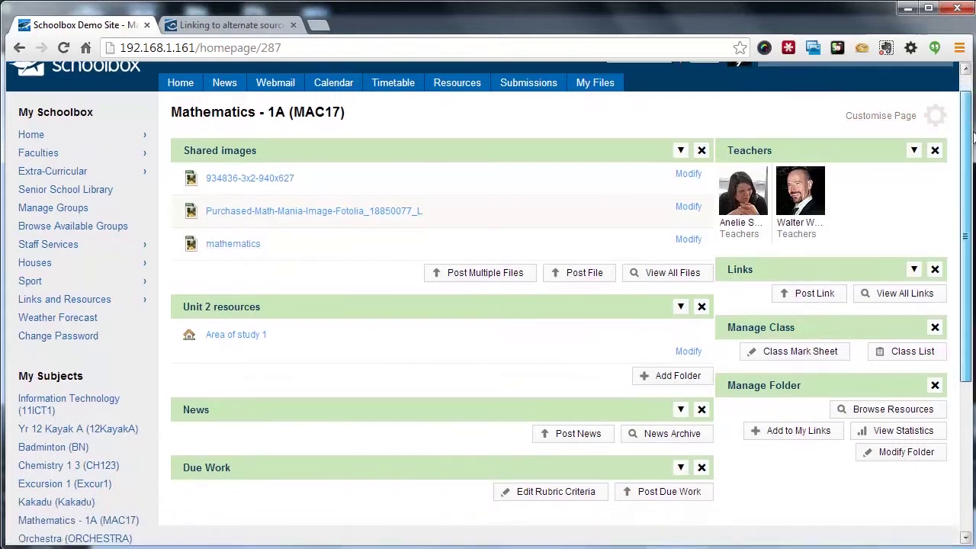
pyautogui.click(681, 106)
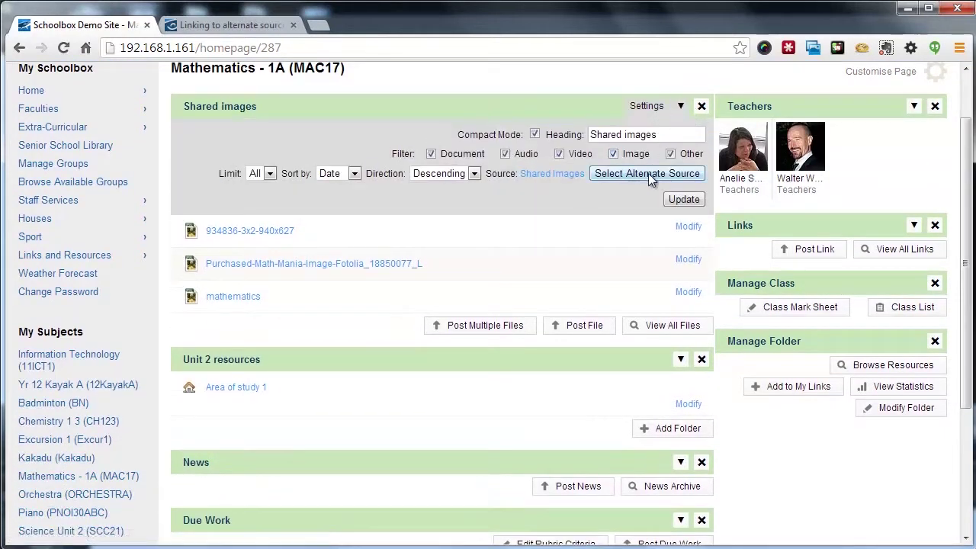
pyautogui.click(681, 106)
pyautogui.scroll(2, 628, 236)
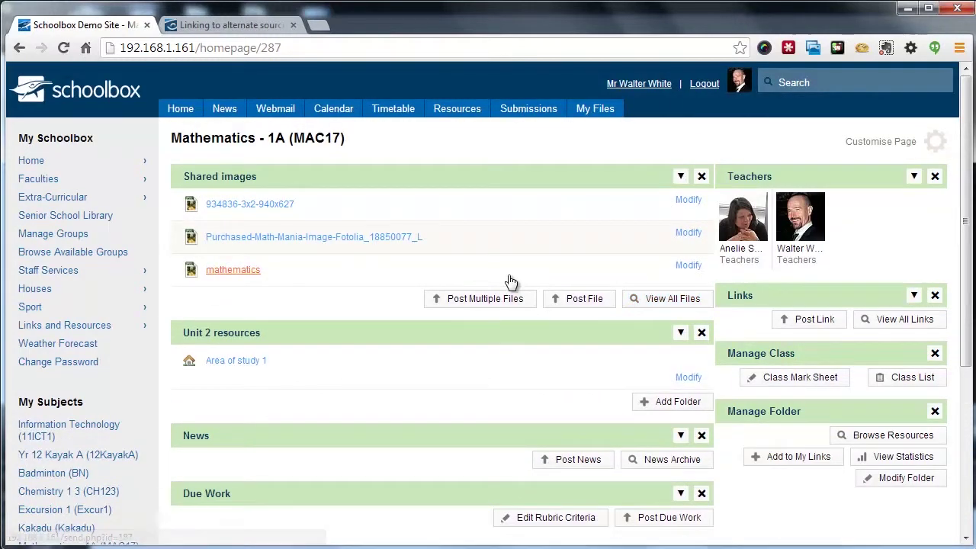
pyautogui.scroll(-2, 484, 283)
pyautogui.scroll(2, 312, 369)
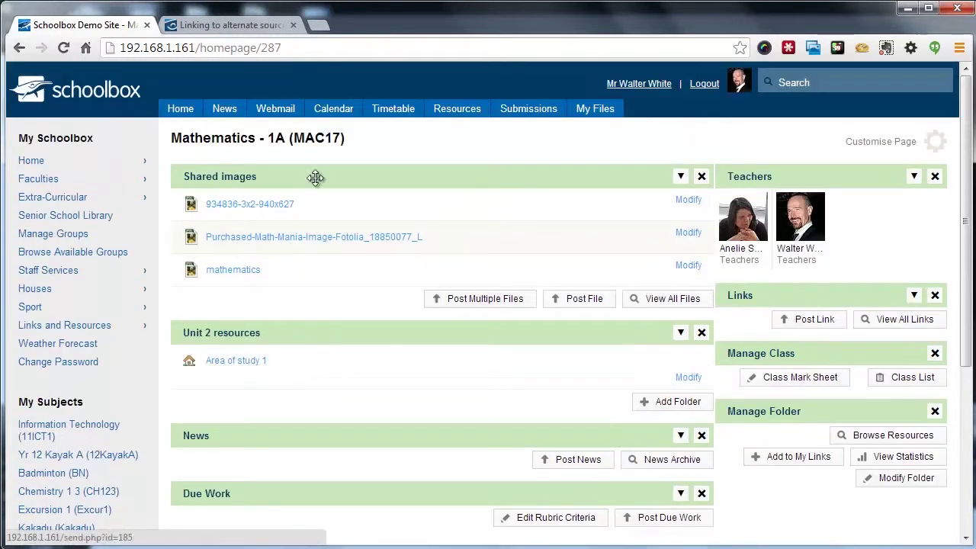
# Start a new folder named "2013 Year 12" under Faculties > Mathamatics > Year 12 in the resources
pyautogui.click(463, 115)
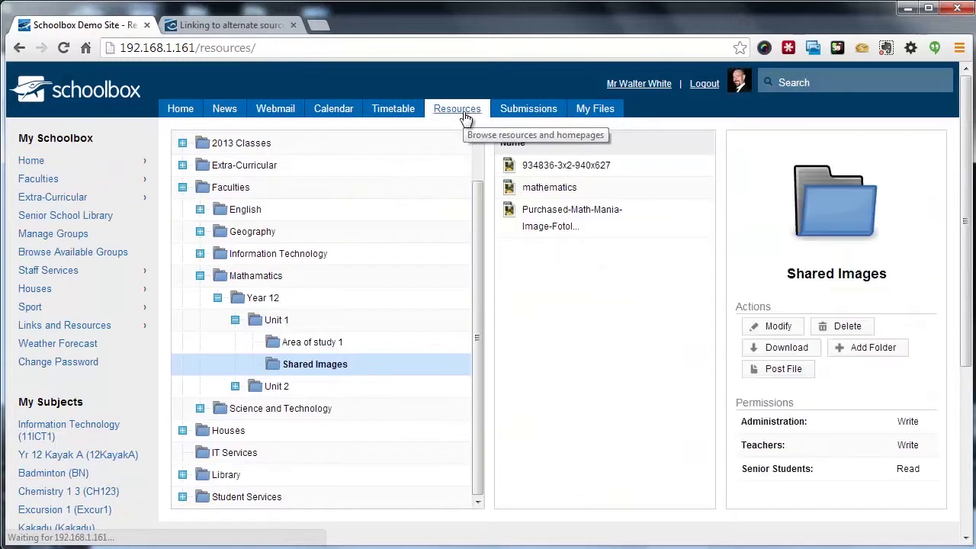
pyautogui.click(254, 299)
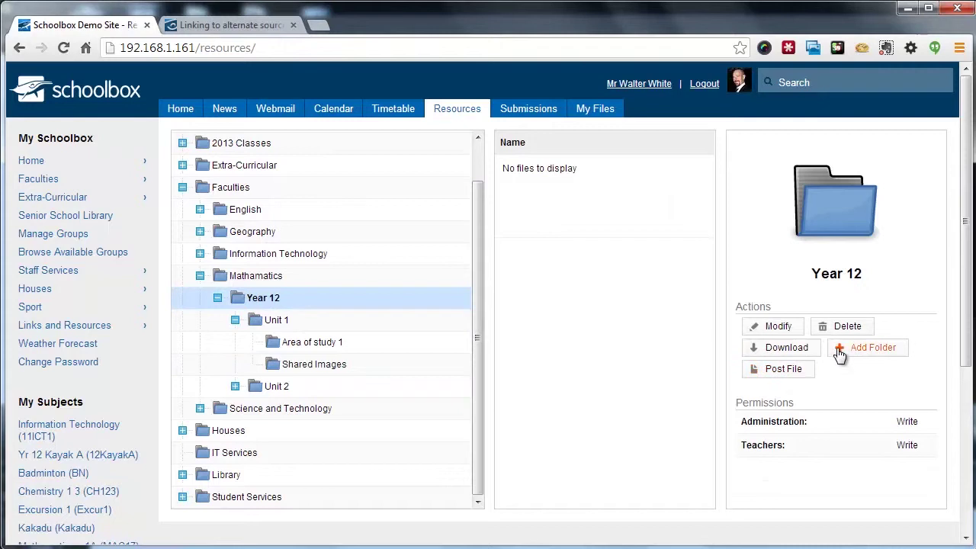
pyautogui.click(864, 352)
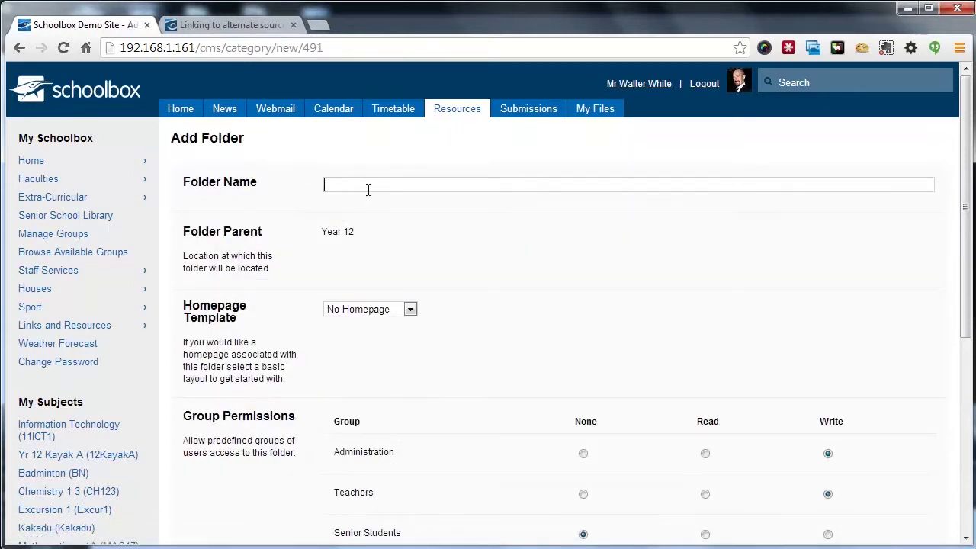
pyautogui.write('2013 Year')
pyautogui.scroll(-1, 415, 322)
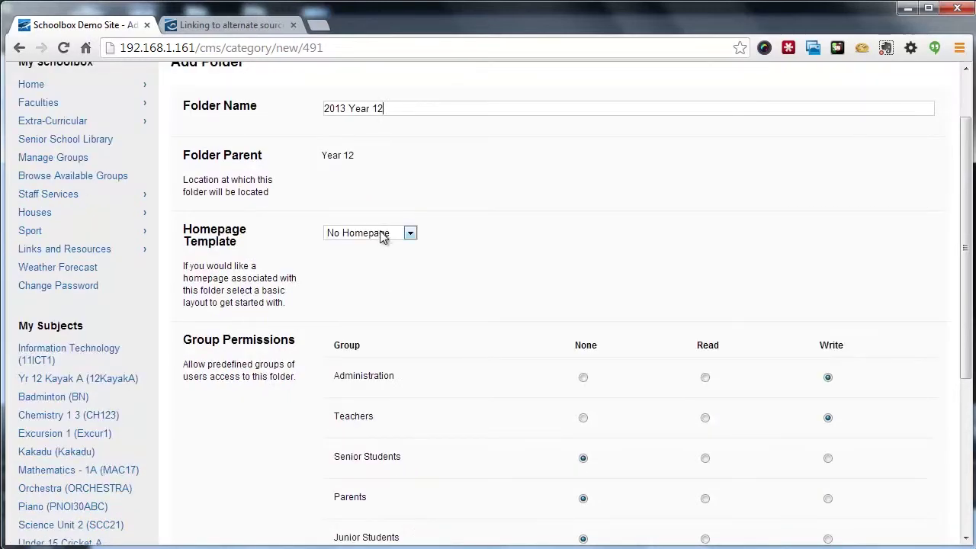
# Choose the Faculty homepage template for the 2013 Year 12 folder, give Senior Students Read permission, and add the folder
pyautogui.click(384, 234)
pyautogui.click(378, 334)
pyautogui.scroll(-1, 526, 293)
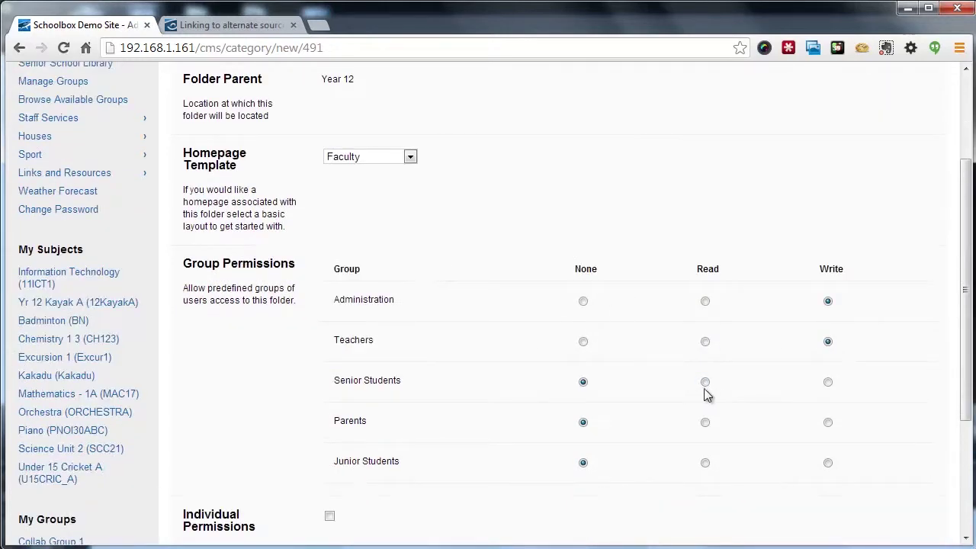
pyautogui.scroll(-2, 495, 341)
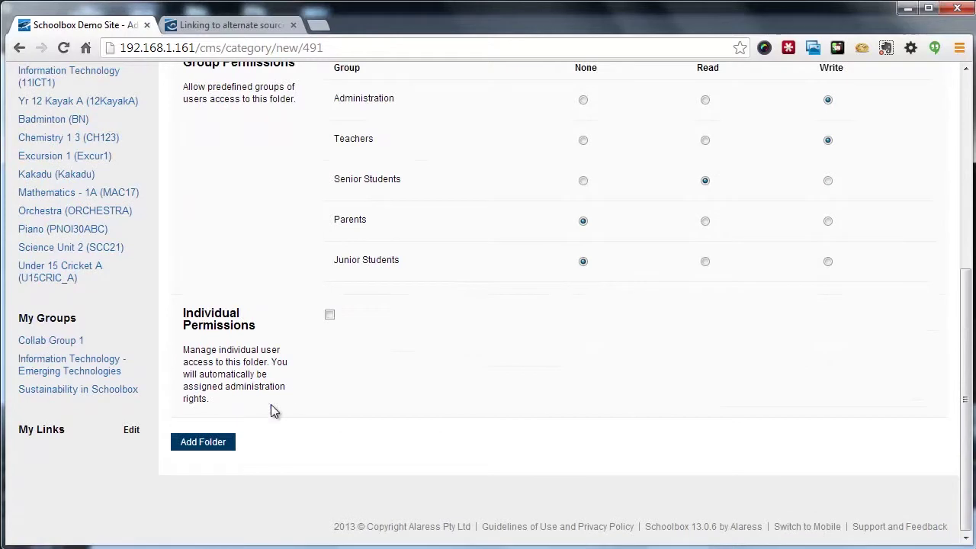
pyautogui.click(206, 445)
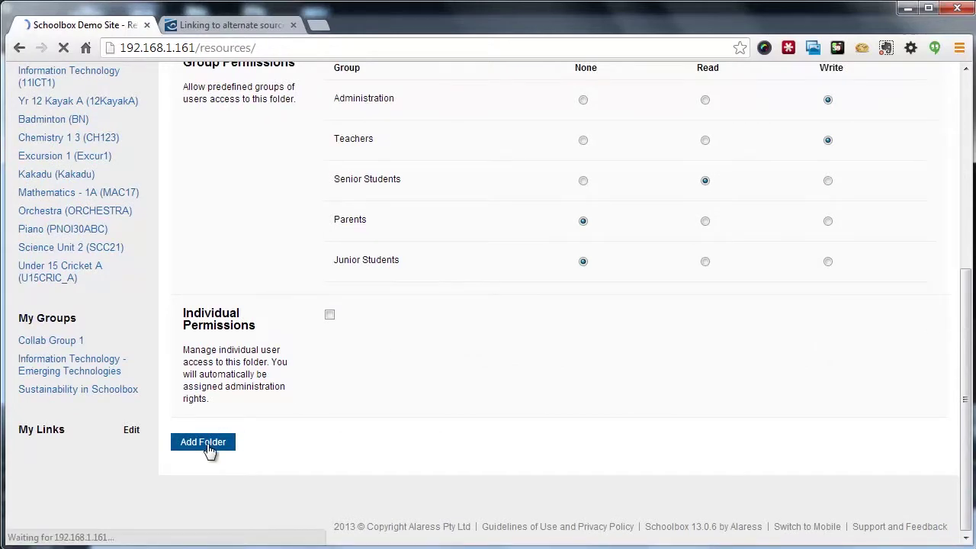
# Open the 2013 Year 12 folder's homepage and remove its Feature Image and Files components
pyautogui.click(285, 350)
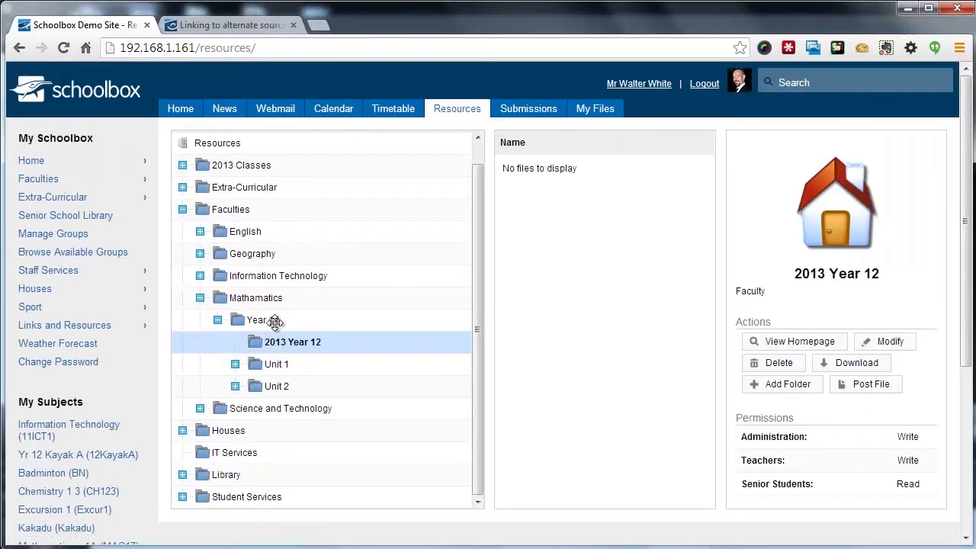
pyautogui.click(799, 347)
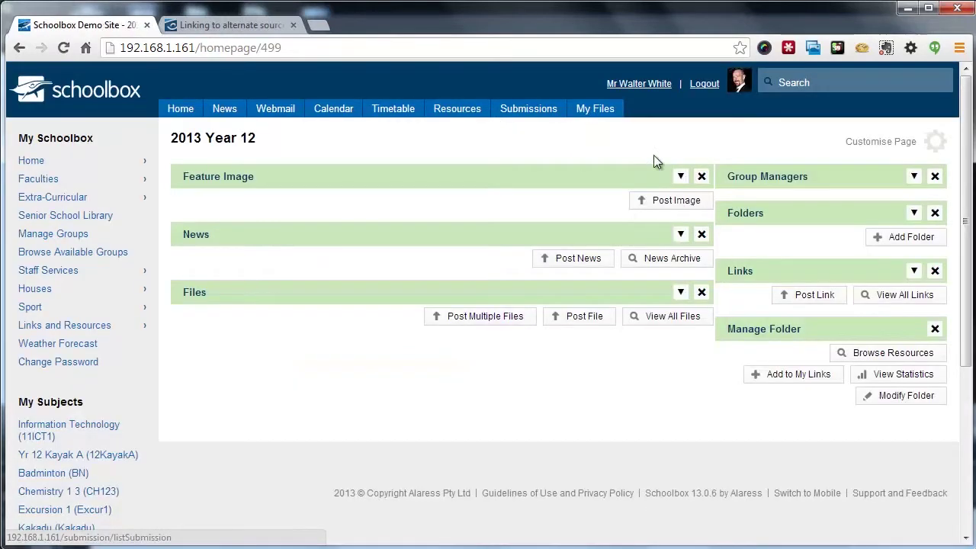
pyautogui.click(701, 176)
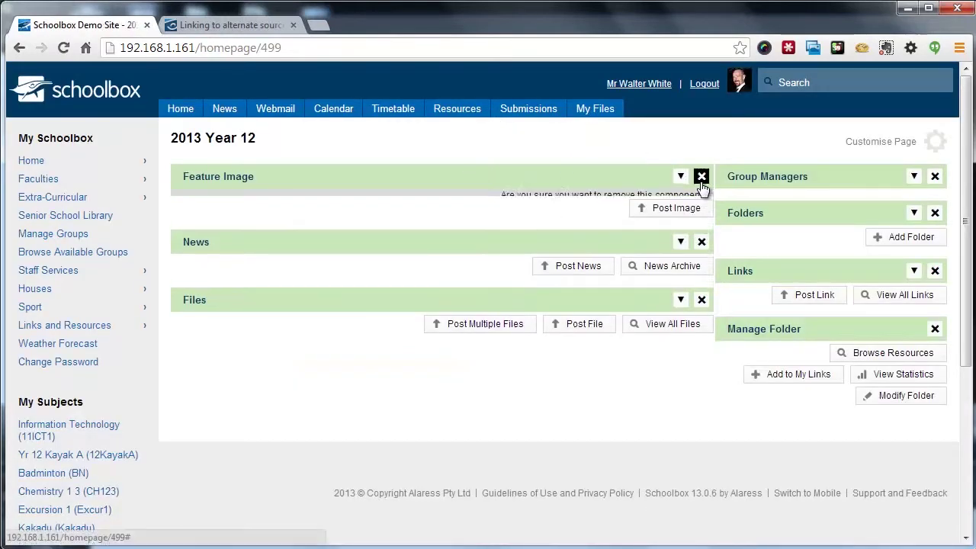
pyautogui.click(684, 218)
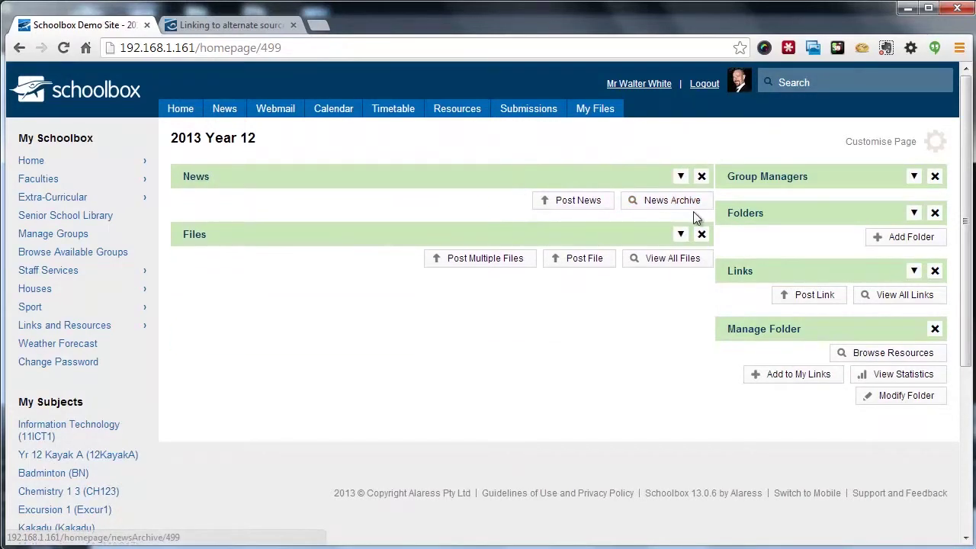
pyautogui.click(701, 235)
pyautogui.click(681, 280)
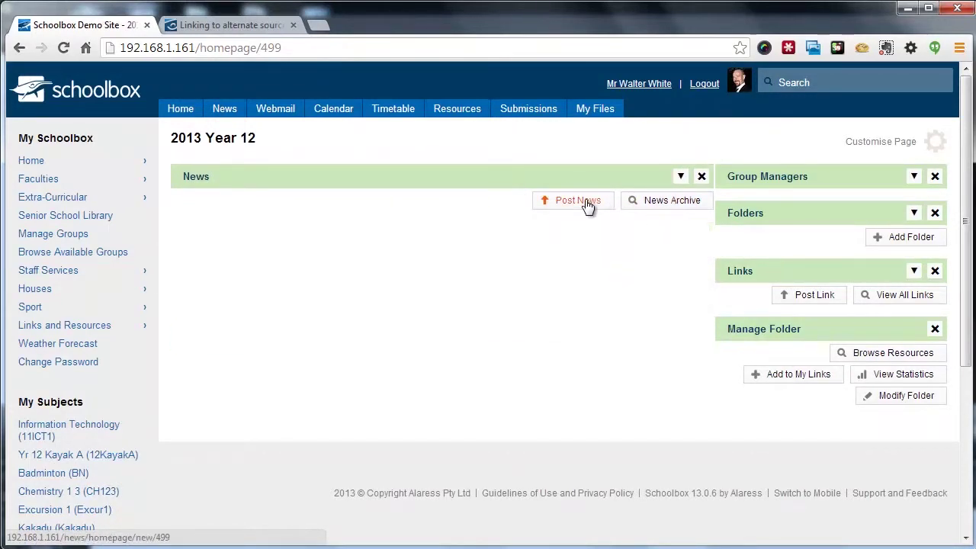
# Start a homepage news post headlined "Welcome to class" with the article text "Hi Class, Welcome to Year 12 Maths"
pyautogui.click(582, 201)
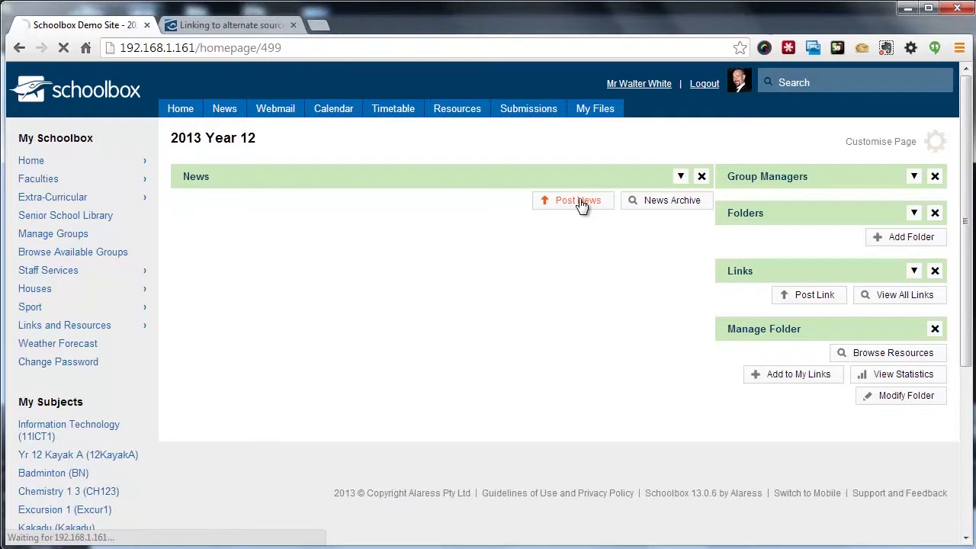
pyautogui.click(375, 185)
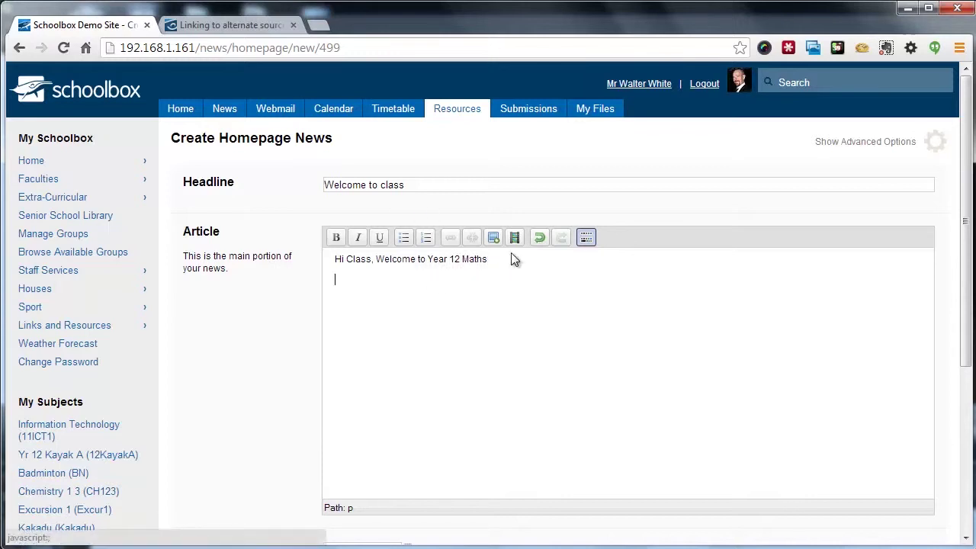
# Insert the image 934836-3x2-940x627 from Unit 1's Shared Images folder below the article text, with a width of 300 px
pyautogui.click(494, 238)
pyautogui.click(609, 221)
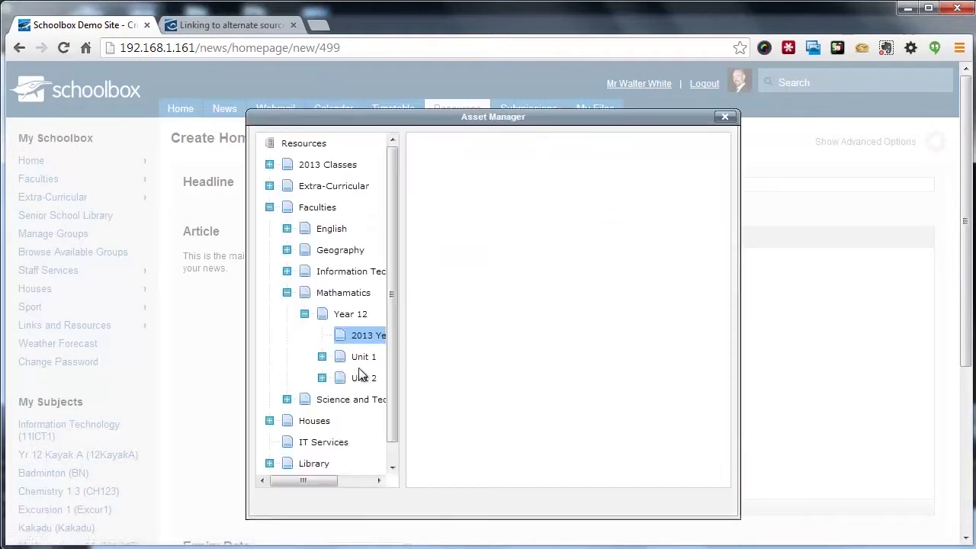
pyautogui.click(360, 356)
pyautogui.click(377, 399)
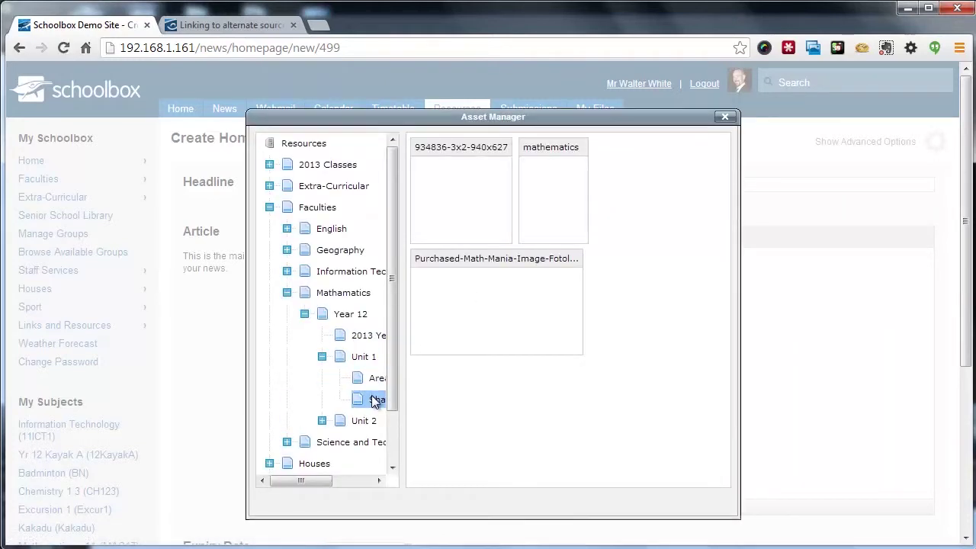
pyautogui.click(465, 187)
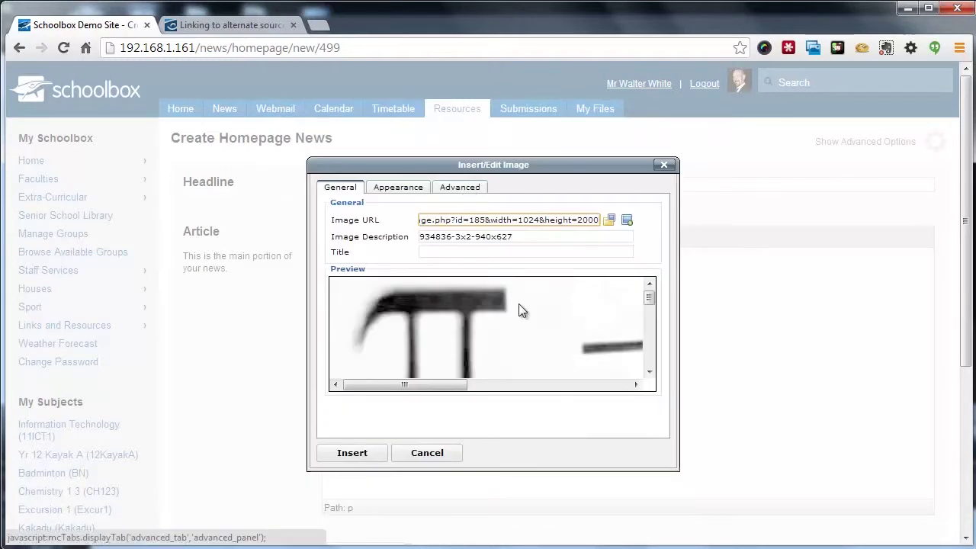
pyautogui.click(408, 190)
pyautogui.doubleClick(427, 237)
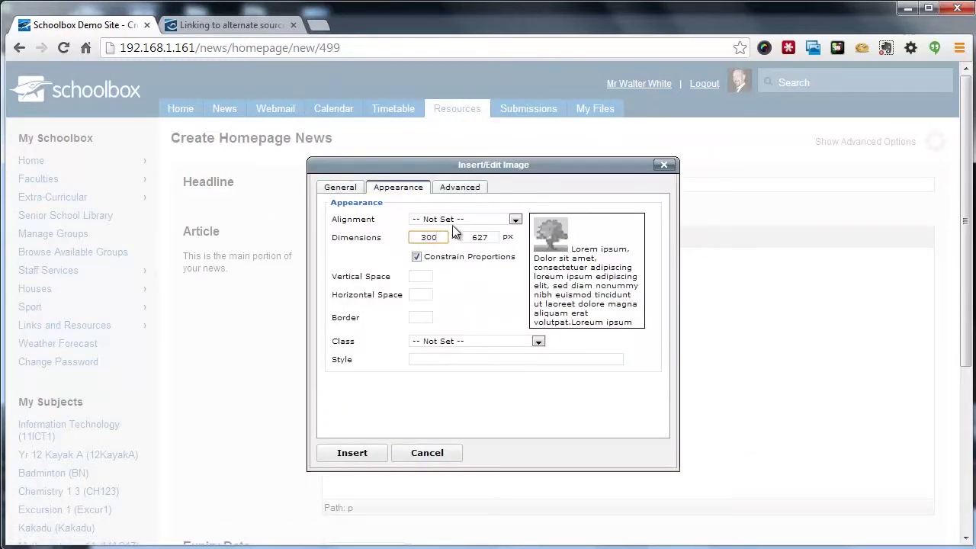
pyautogui.click(350, 453)
# Publish the "Welcome to class" news item to the 2013 Year 12 homepage
pyautogui.scroll(-1, 315, 481)
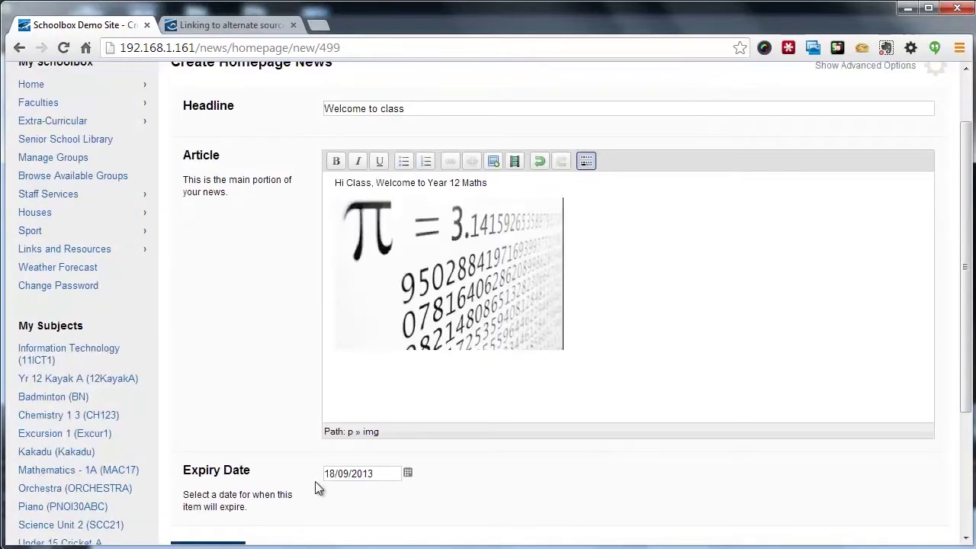
pyautogui.scroll(-1, 315, 481)
pyautogui.click(217, 479)
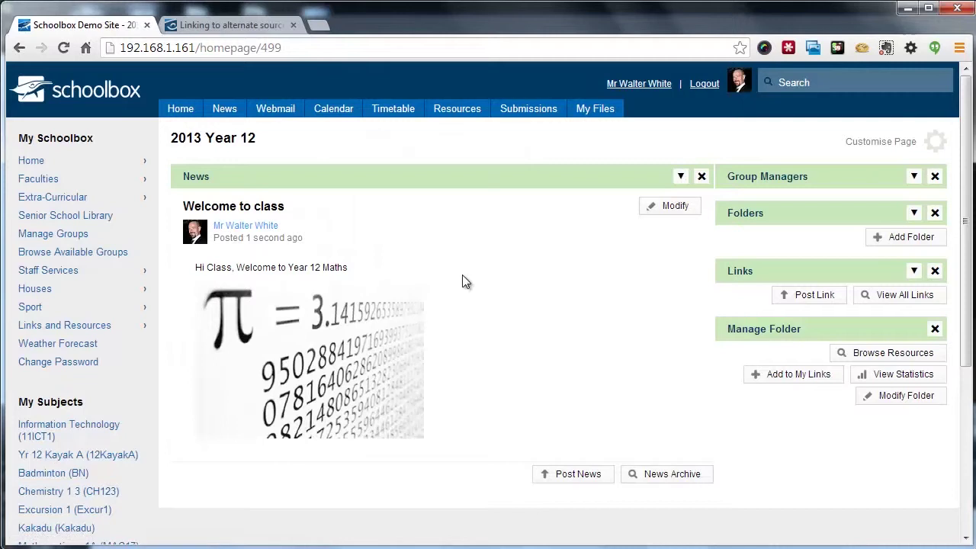
# Look up where the 2013 Year 12 folder sits in the resource browser, starting from its homepage
pyautogui.moveTo(172, 139); pyautogui.dragTo(216, 139)
pyautogui.click(231, 140)
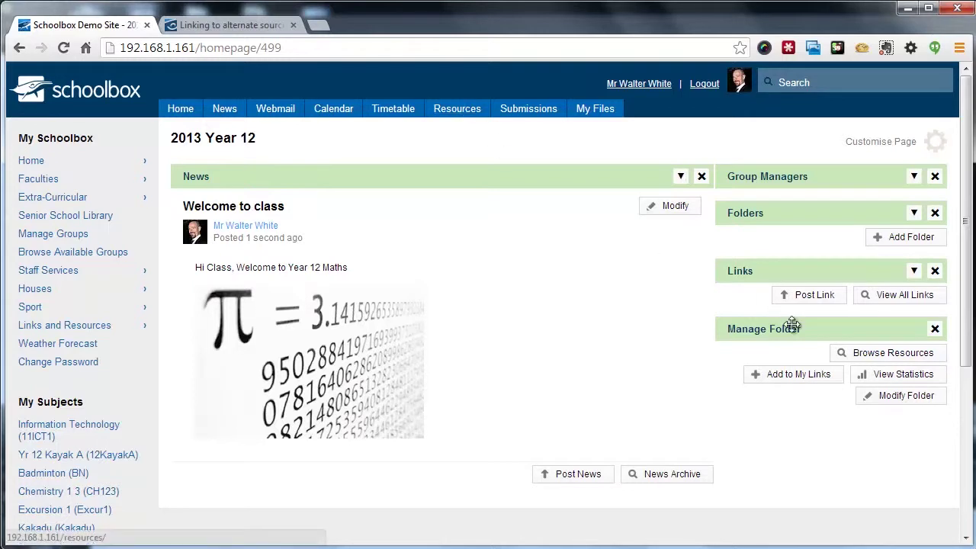
pyautogui.click(893, 354)
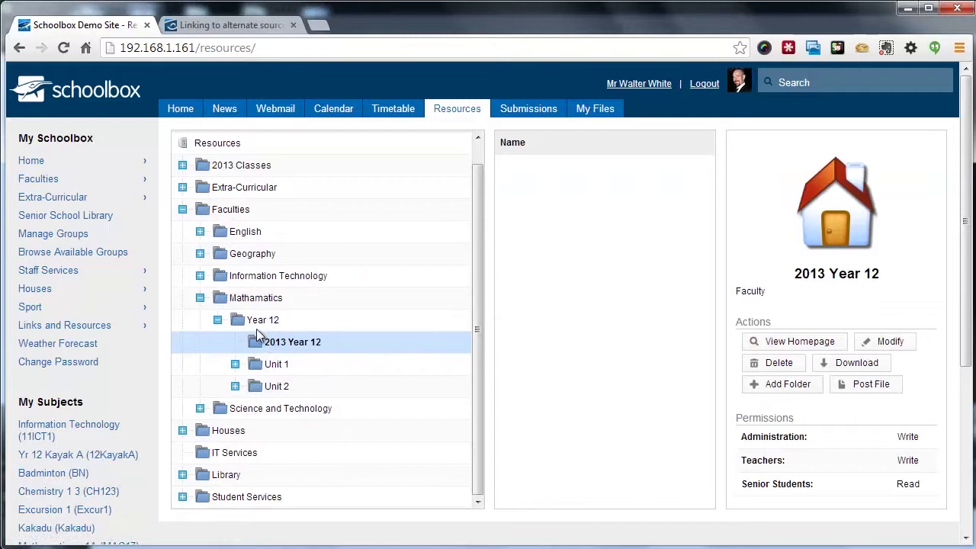
pyautogui.click(286, 342)
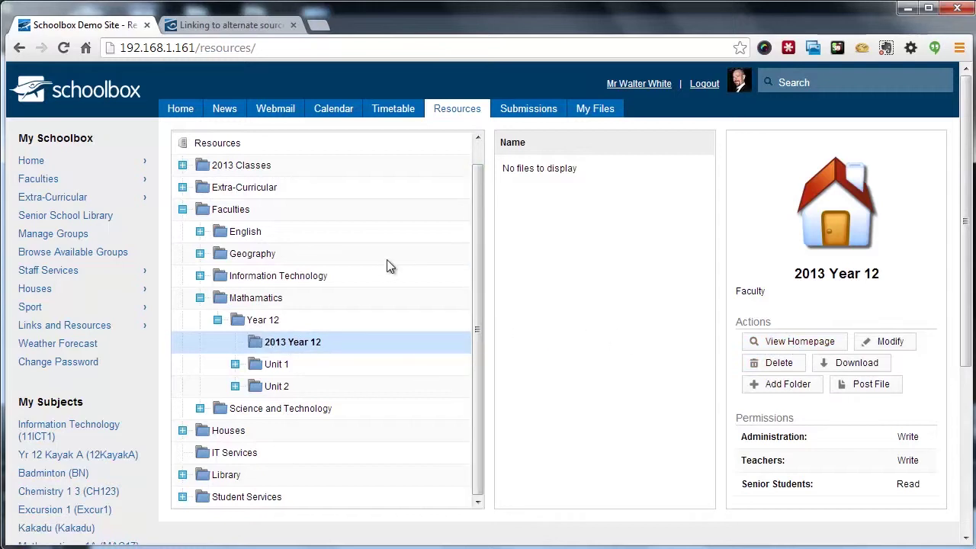
# Return to the Mathematics - 1A (MAC17) homepage and move the News component above Shared images
pyautogui.scroll(-2, 154, 382)
pyautogui.click(73, 393)
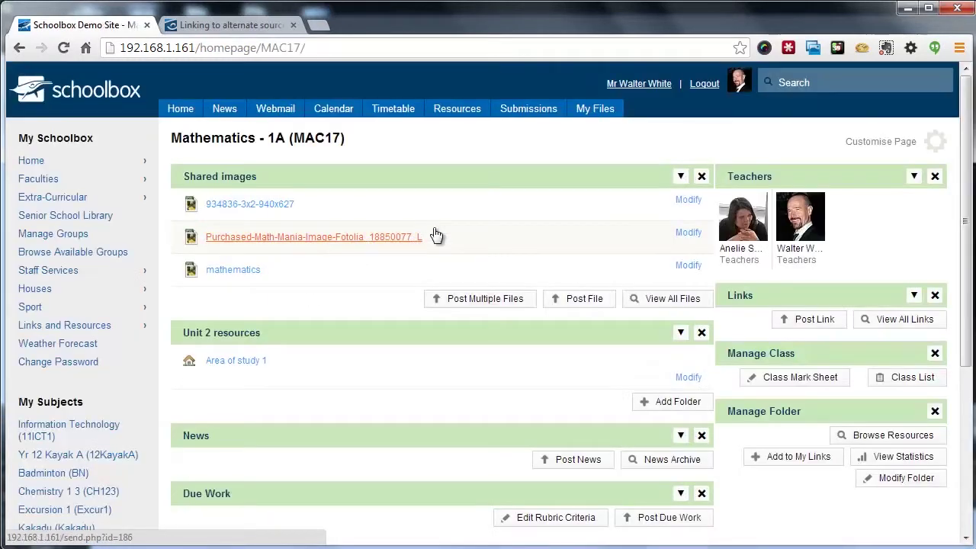
pyautogui.moveTo(619, 426); pyautogui.dragTo(601, 216)
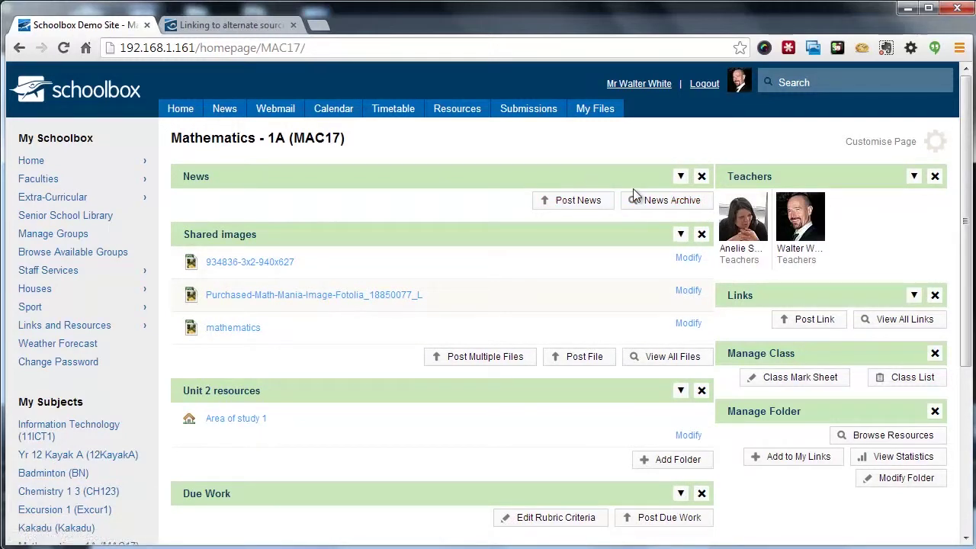
# Set the News component's alternate source to 2013 Year 12 under Faculties > Mathamatics > Year 12 and update the component
pyautogui.click(680, 177)
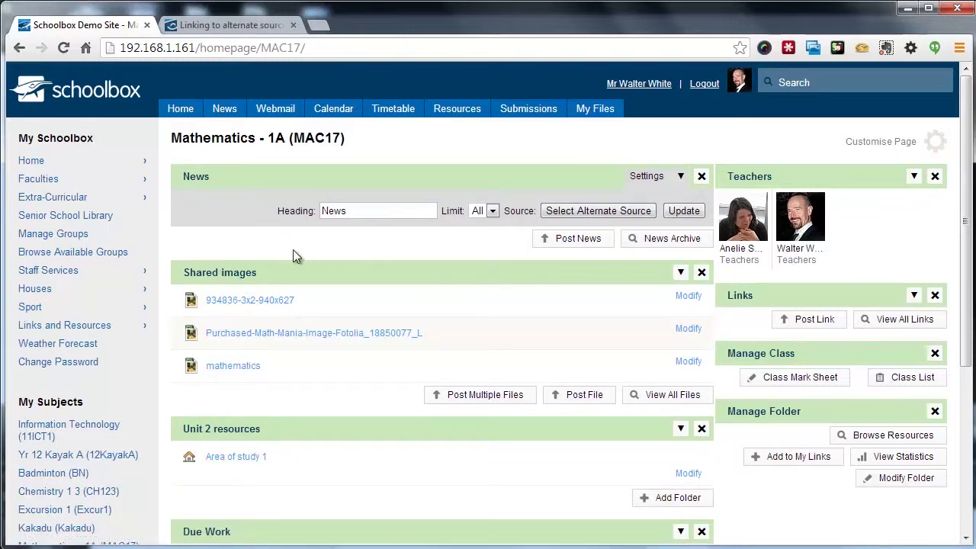
pyautogui.click(587, 212)
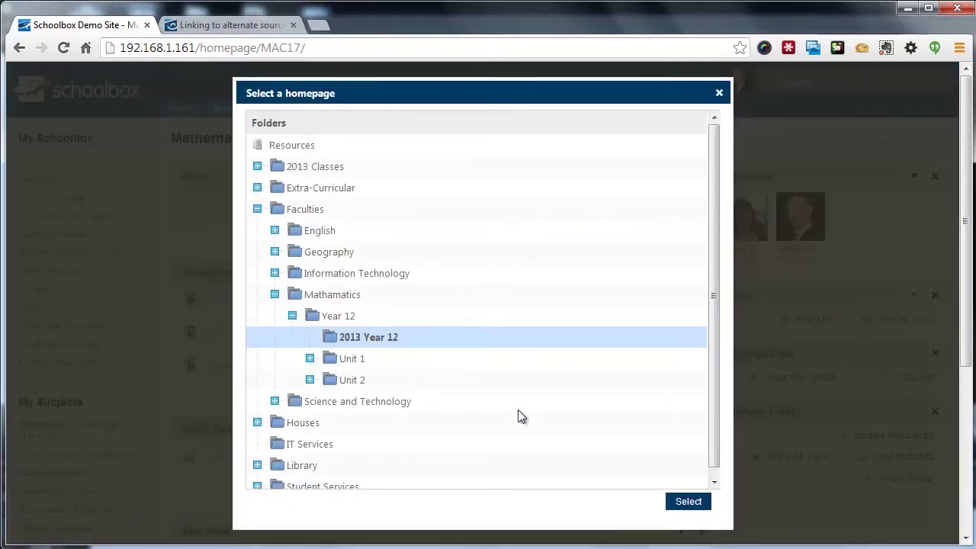
pyautogui.click(691, 503)
pyautogui.click(685, 212)
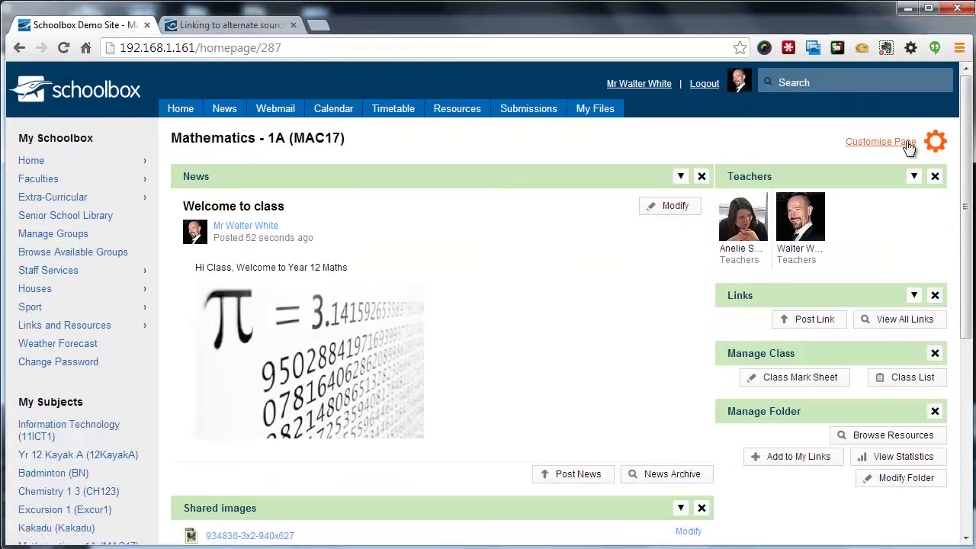
# Review the examples and supported components on the Linking to alternate sources wiki page, then return to the Mathematics - 1A homepage
pyautogui.moveTo(971, 132)
pyautogui.mouseDown()
pyautogui.moveTo(968, 179)
pyautogui.moveTo(968, 116)
pyautogui.mouseUp()
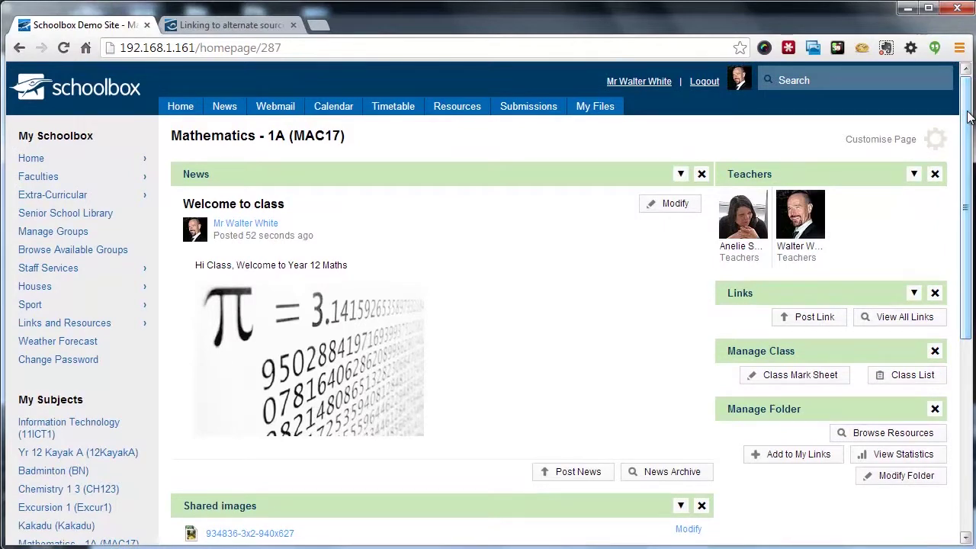
pyautogui.moveTo(967, 114); pyautogui.dragTo(966, 112)
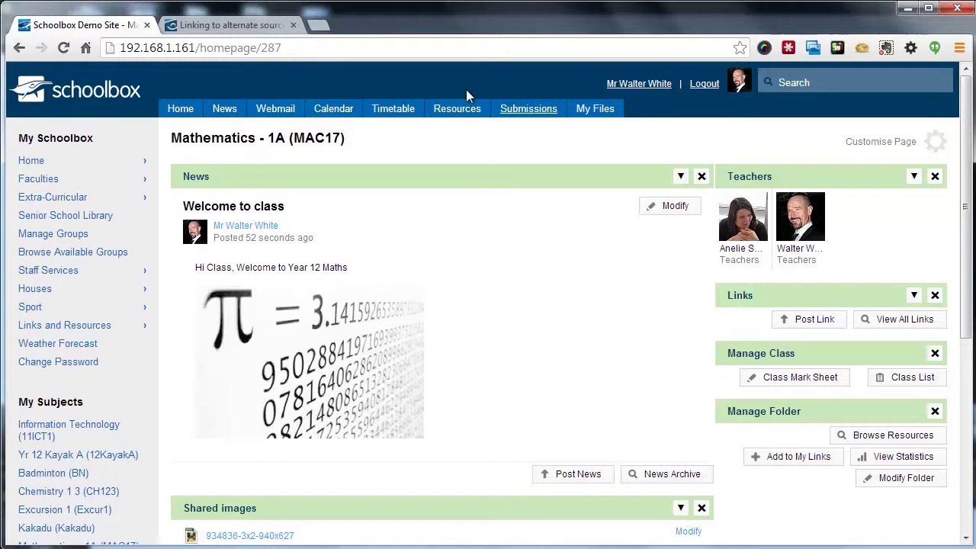
pyautogui.click(196, 25)
pyautogui.scroll(-8, 264, 166)
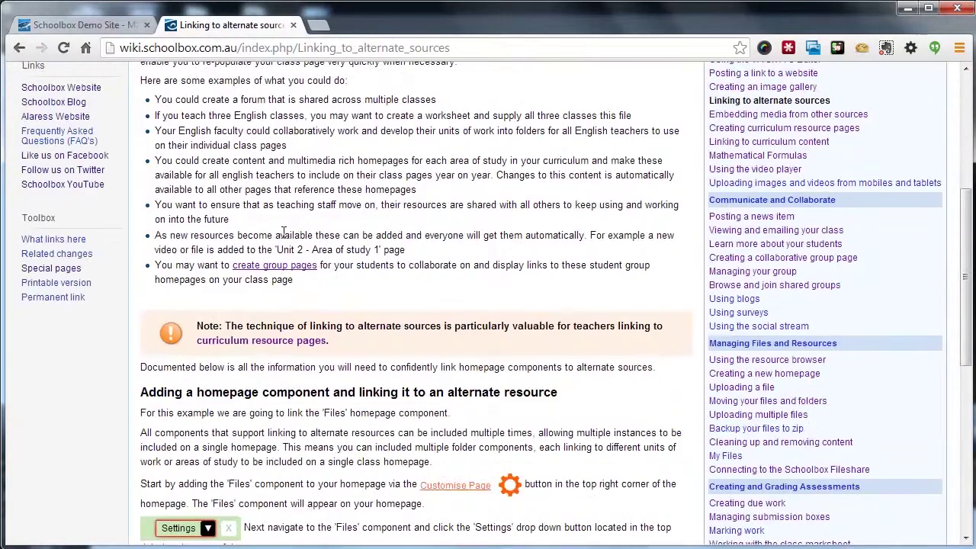
pyautogui.scroll(-3, 207, 229)
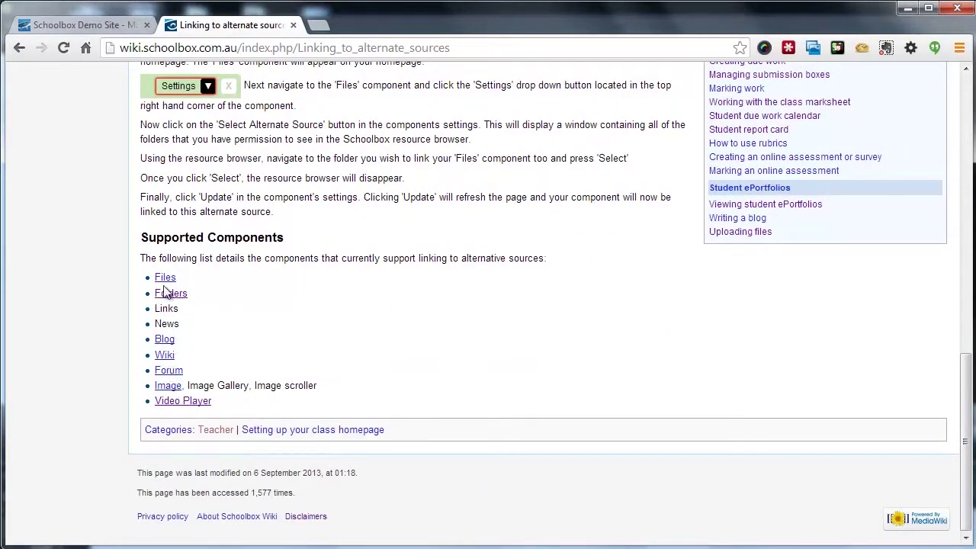
pyautogui.moveTo(970, 381); pyautogui.dragTo(972, 109)
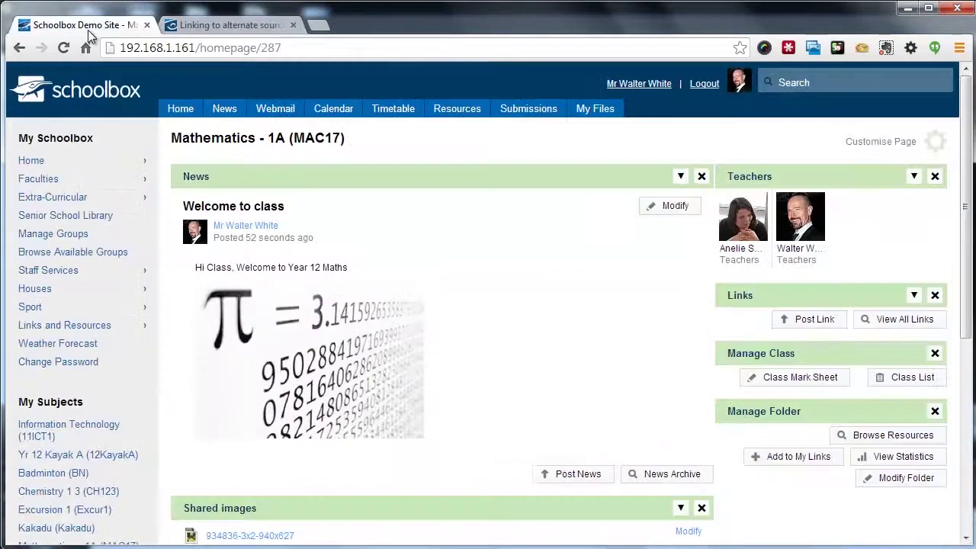
pyautogui.click(88, 30)
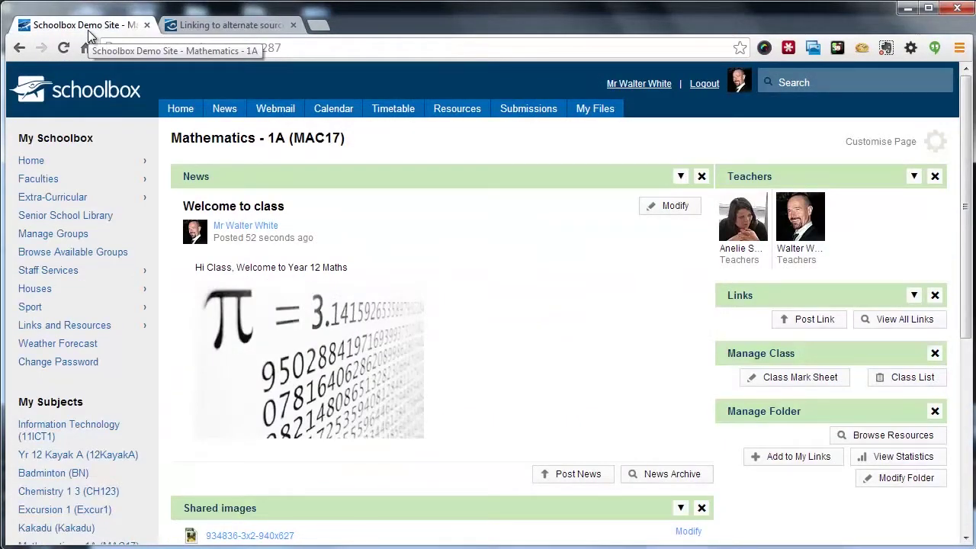